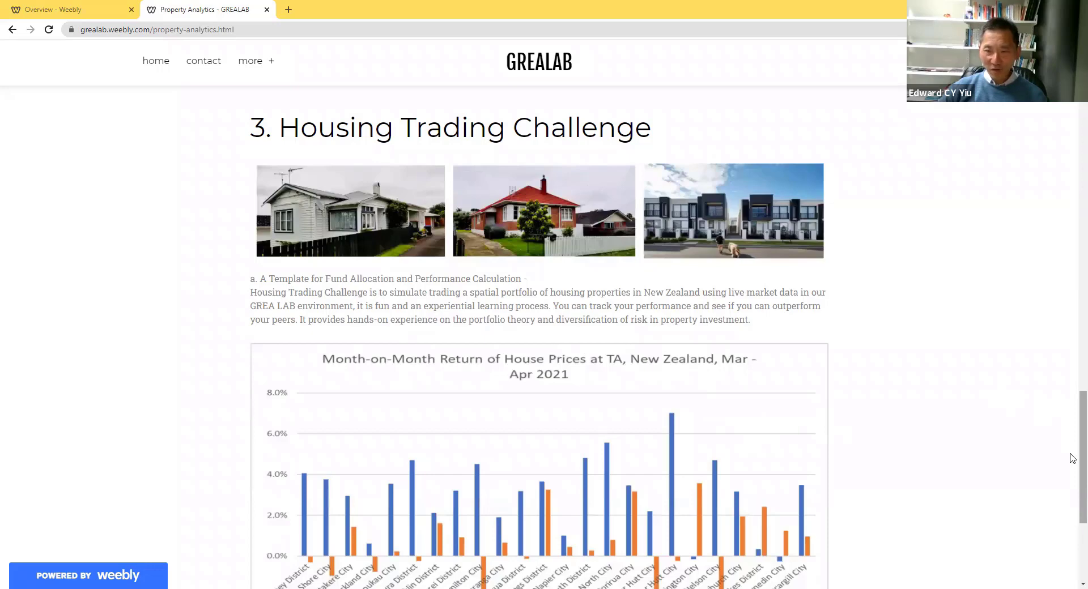
# - Review the Housing Trading Challenge section on the web page and switch to the downloaded template workbook
pyautogui.scroll(-1, 1073, 458)
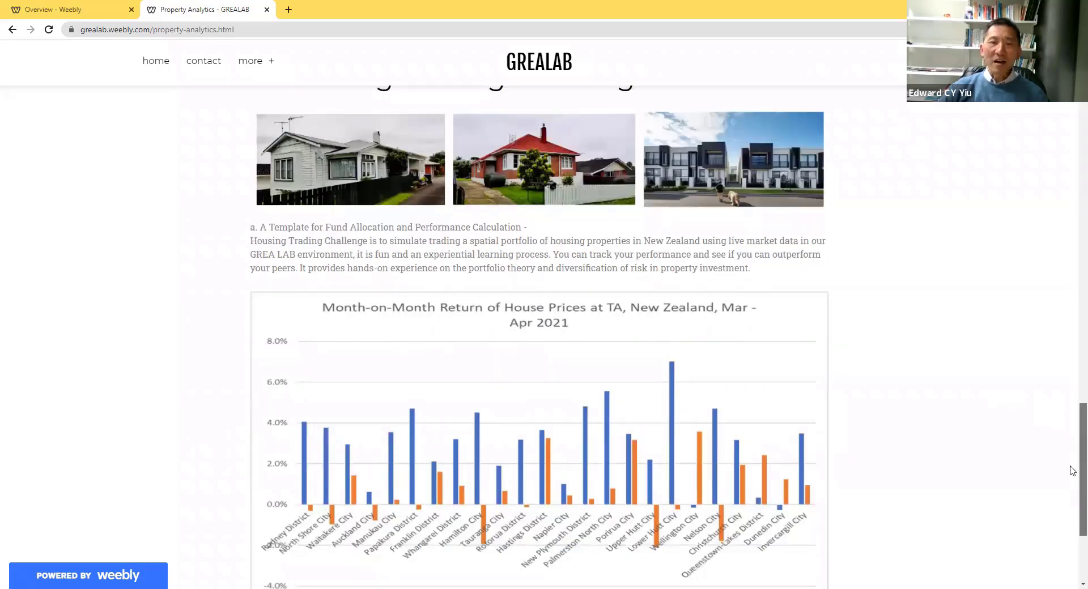
pyautogui.scroll(-2, 1073, 488)
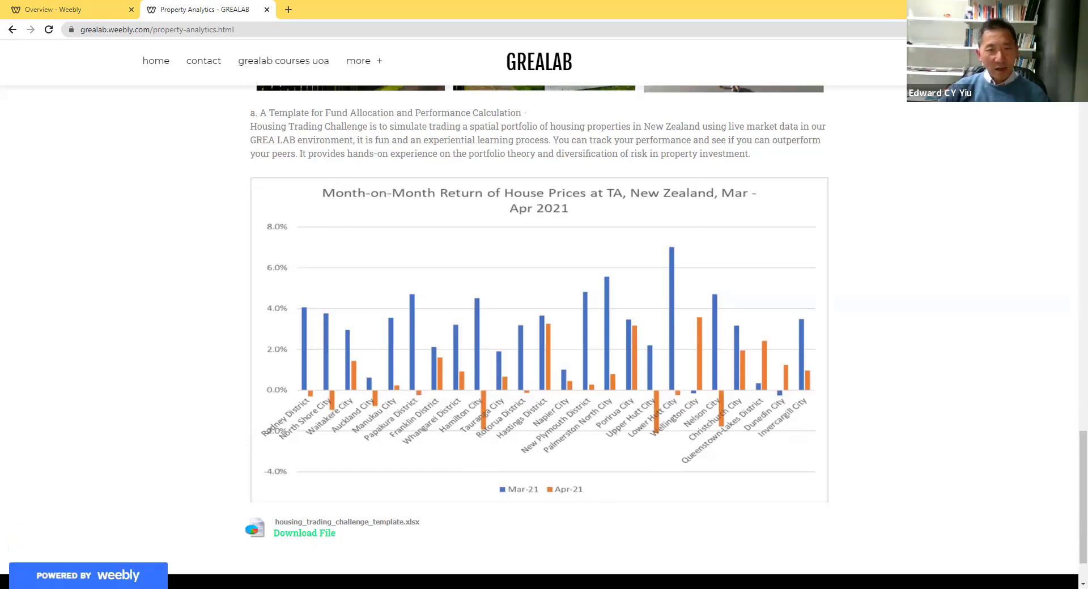
pyautogui.click(1022, 8)
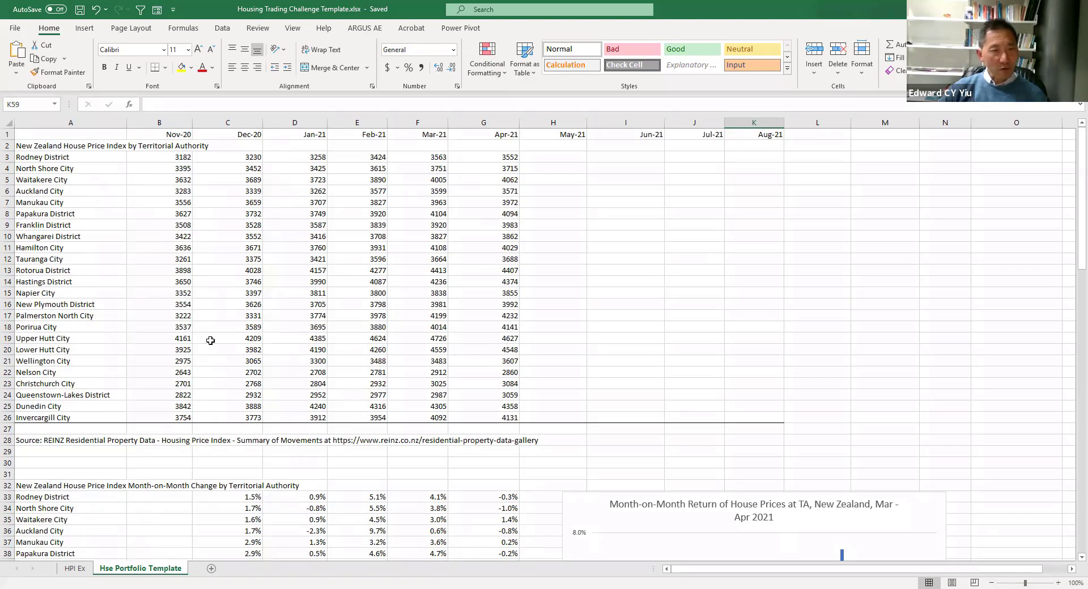
# - Examine the month-on-month change formulas, the funding allocation table and the portfolio monthly return formula
pyautogui.click(254, 506)
pyautogui.scroll(-9, 567, 396)
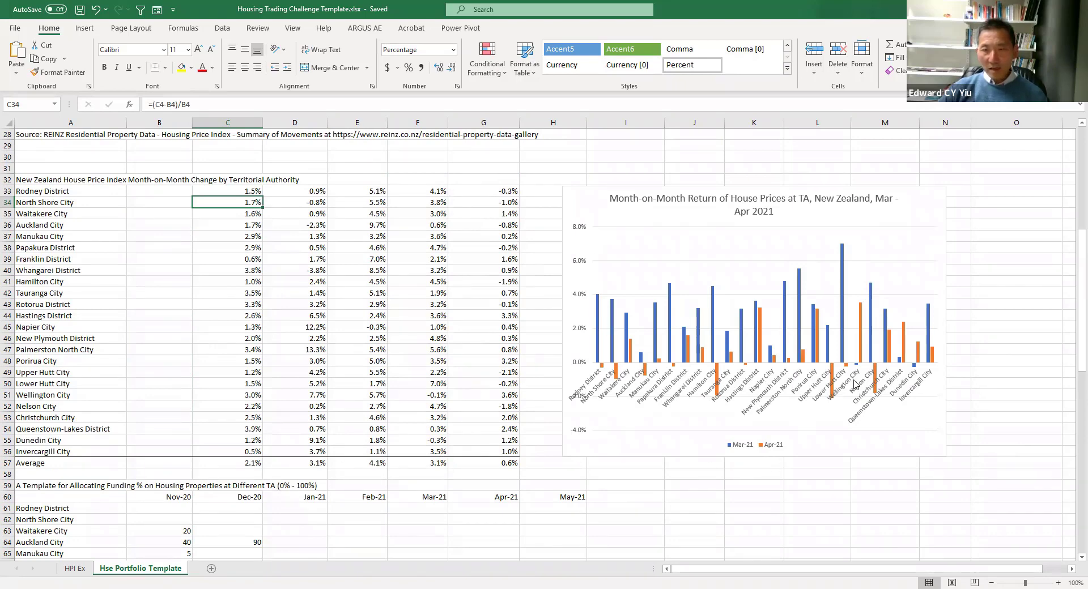
pyautogui.moveTo(1081, 253); pyautogui.dragTo(1081, 359)
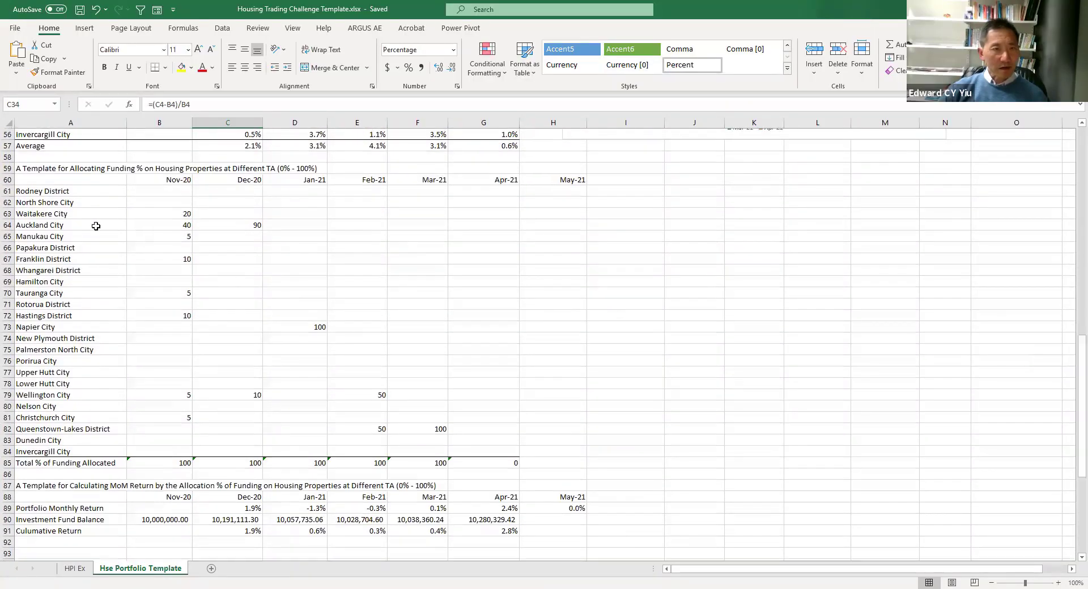
pyautogui.click(1031, 583)
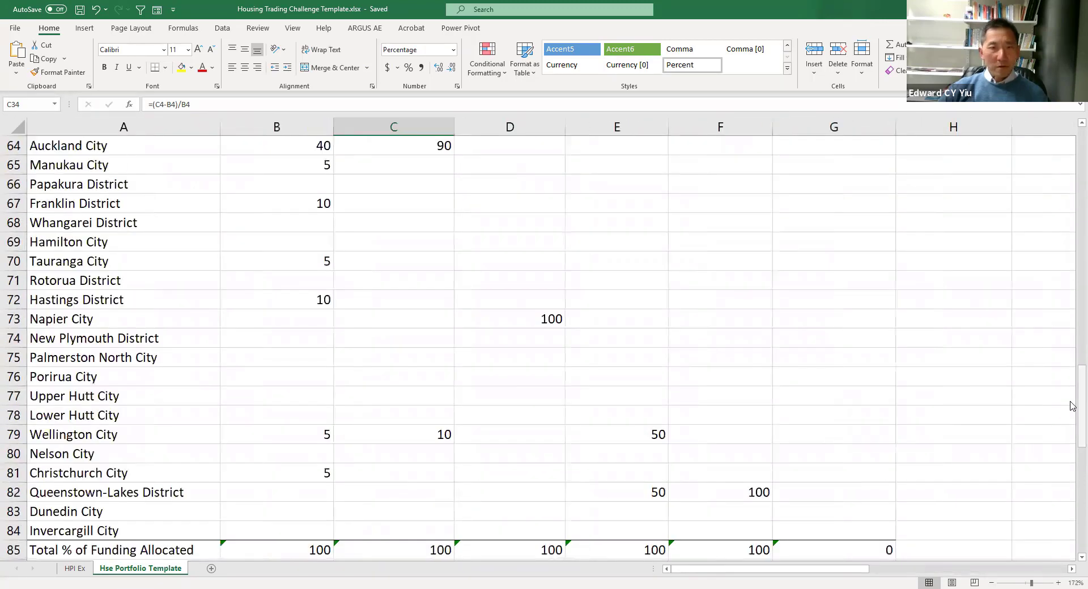
pyautogui.scroll(2, 557, 335)
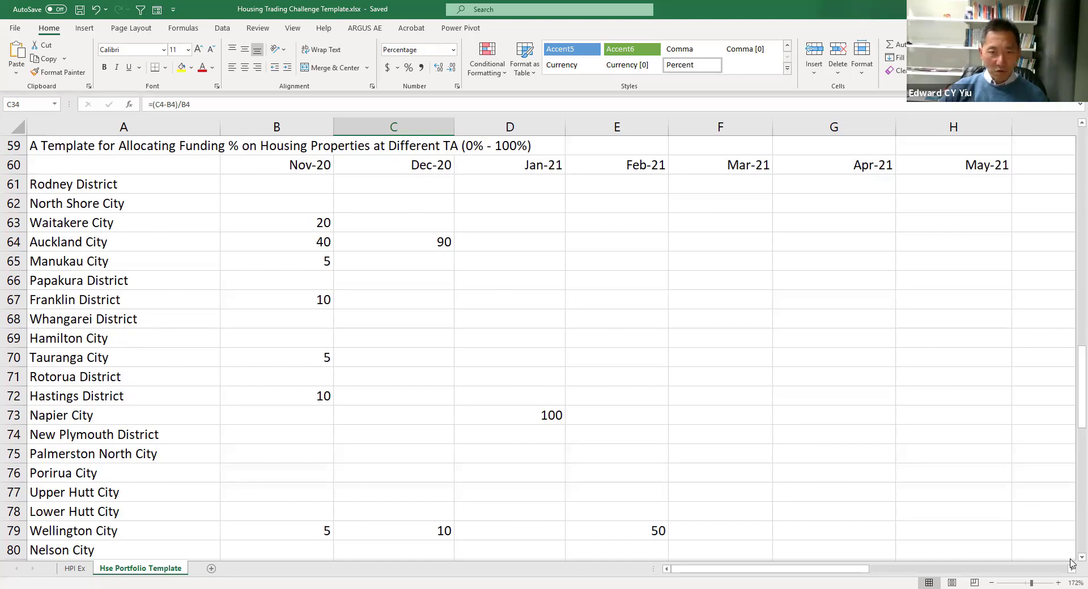
pyautogui.scroll(-2, 310, 528)
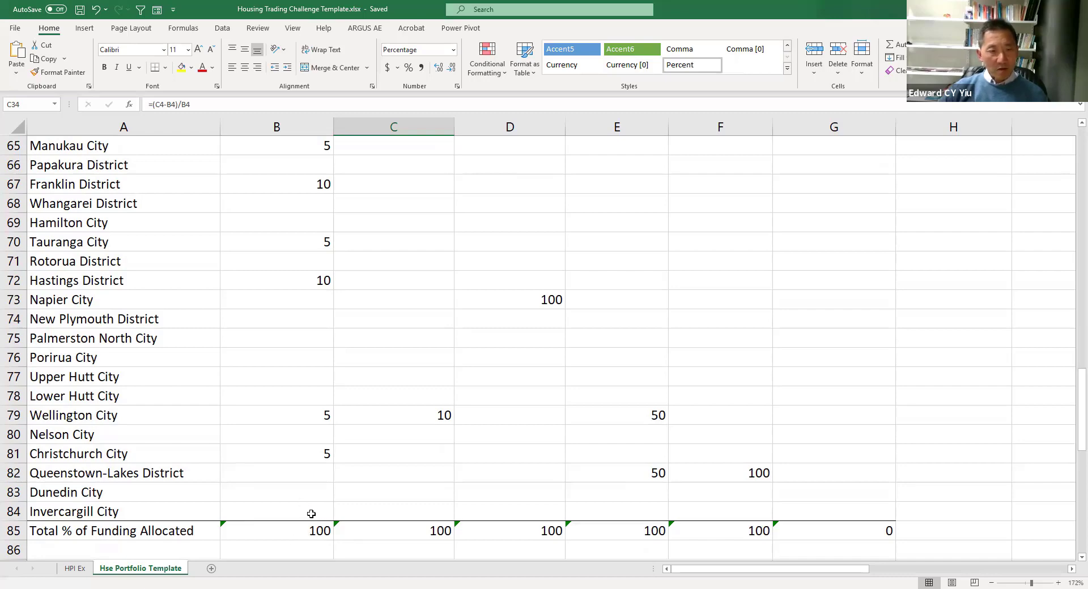
pyautogui.click(312, 453)
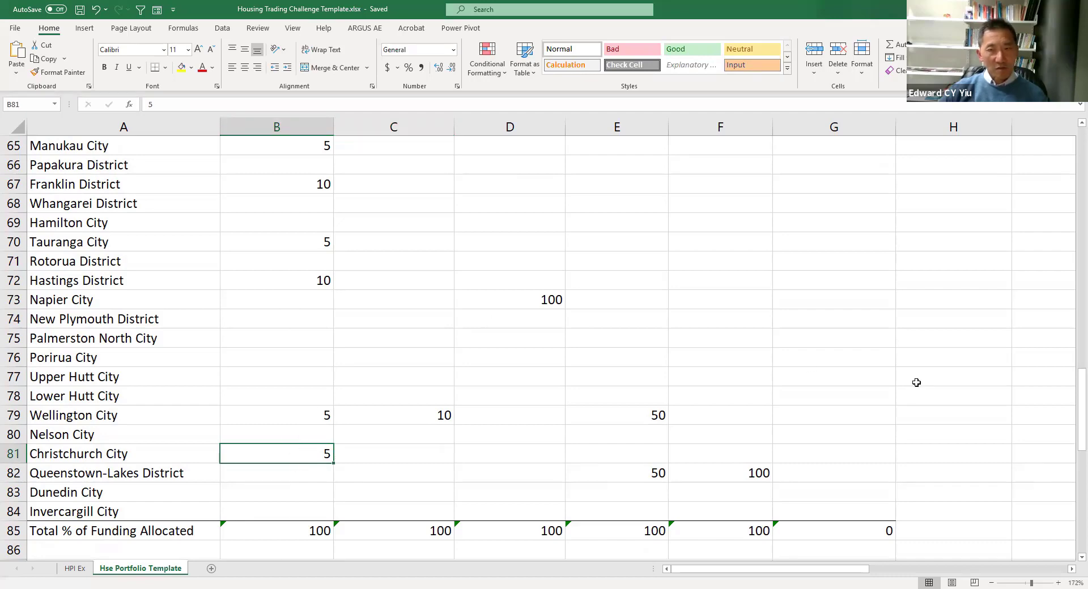
pyautogui.moveTo(1073, 416); pyautogui.dragTo(1072, 397)
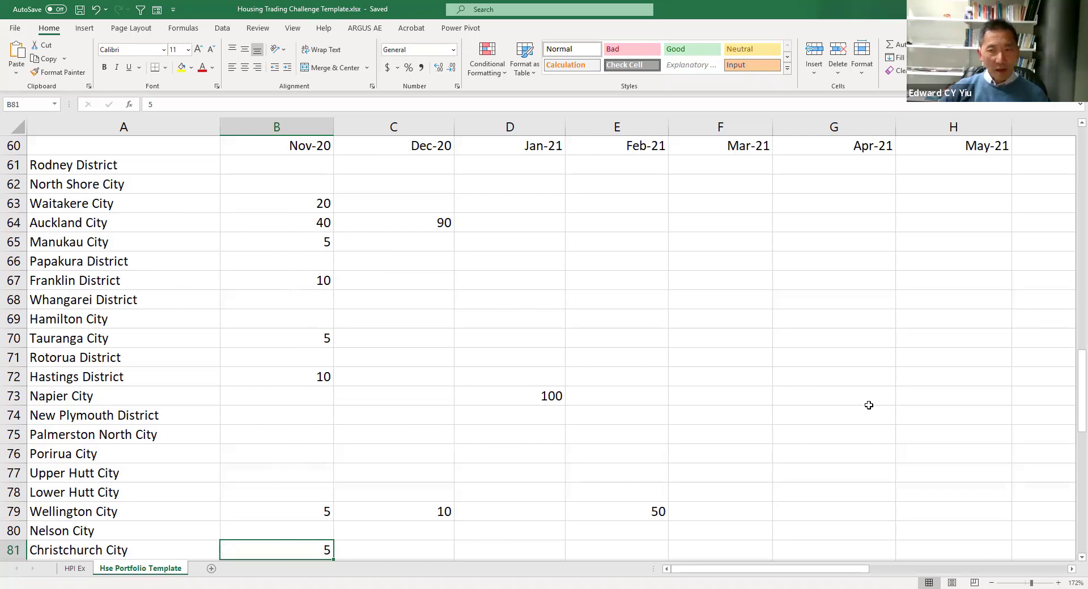
pyautogui.moveTo(1082, 417); pyautogui.dragTo(1081, 480)
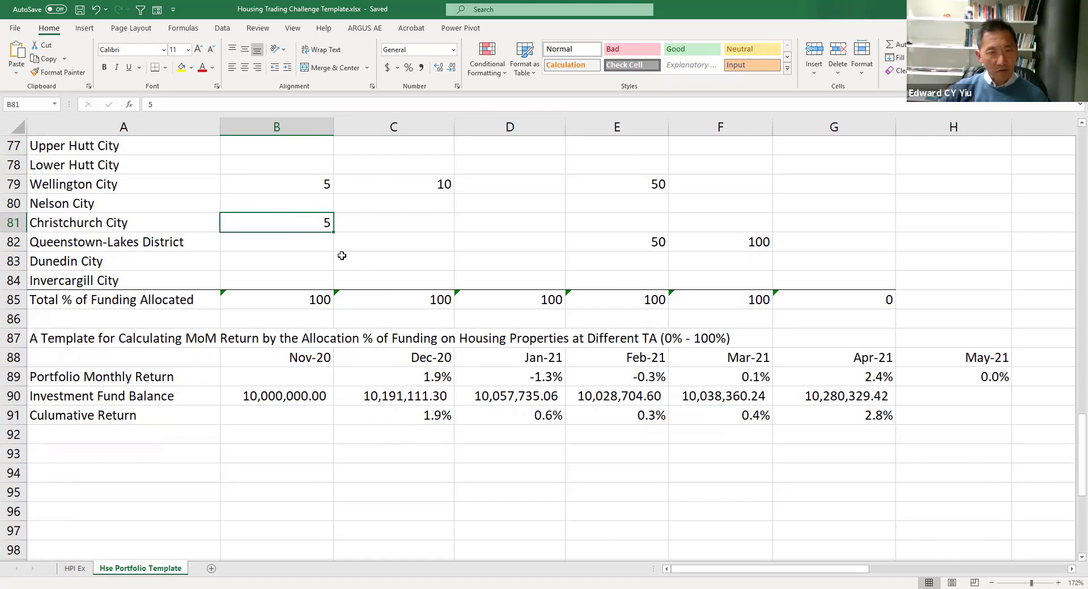
pyautogui.click(427, 378)
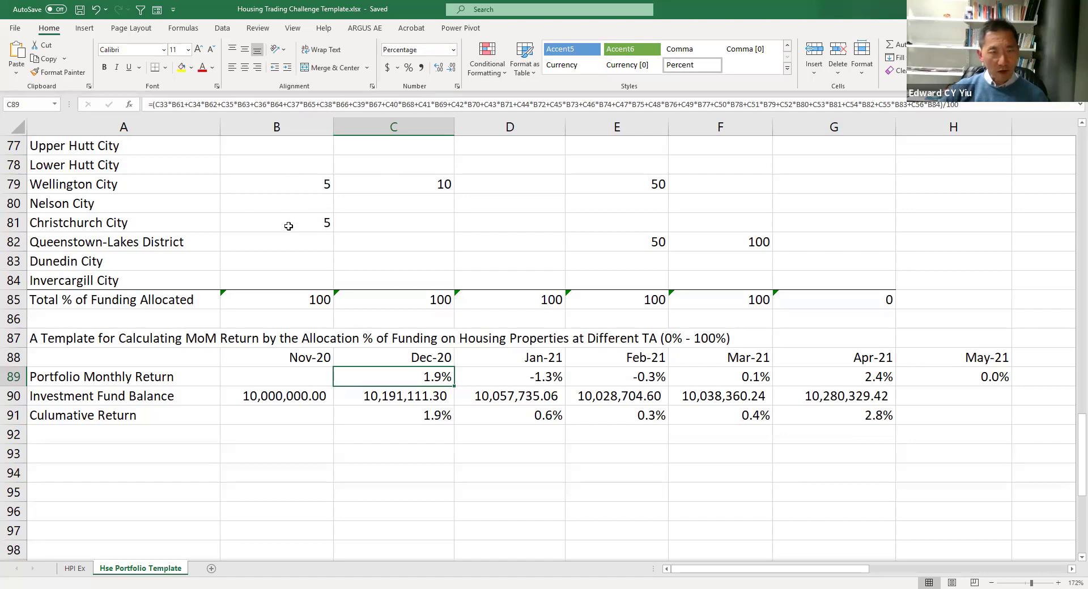
# - Clear Christchurch City's Nov-20 allocation and enter 5 for Queenstown-Lakes District in Nov-20
pyautogui.scroll(8, 564, 249)
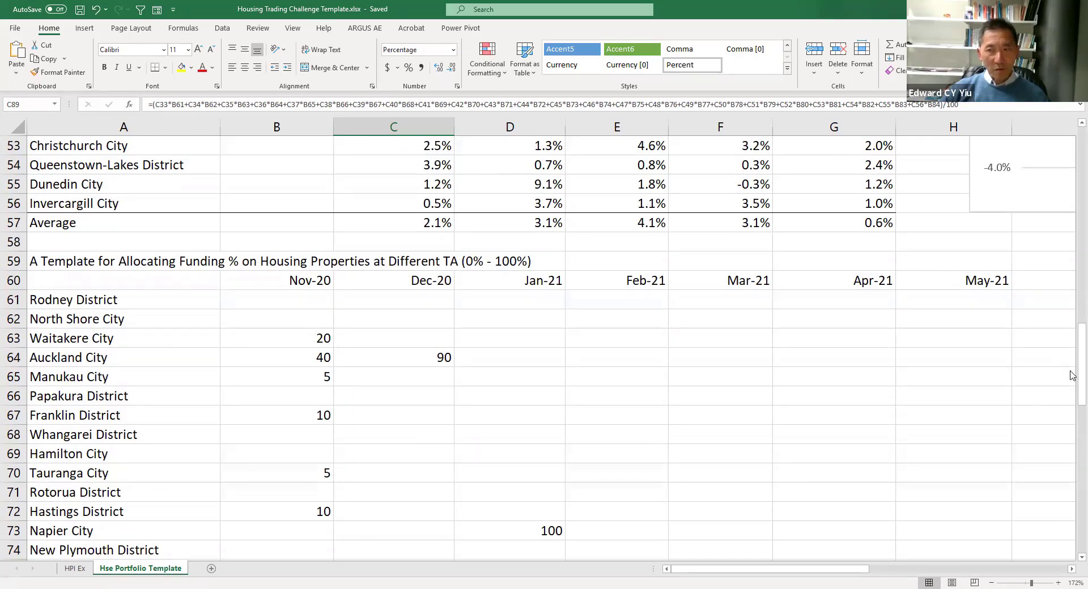
pyautogui.moveTo(1073, 384); pyautogui.dragTo(1073, 447)
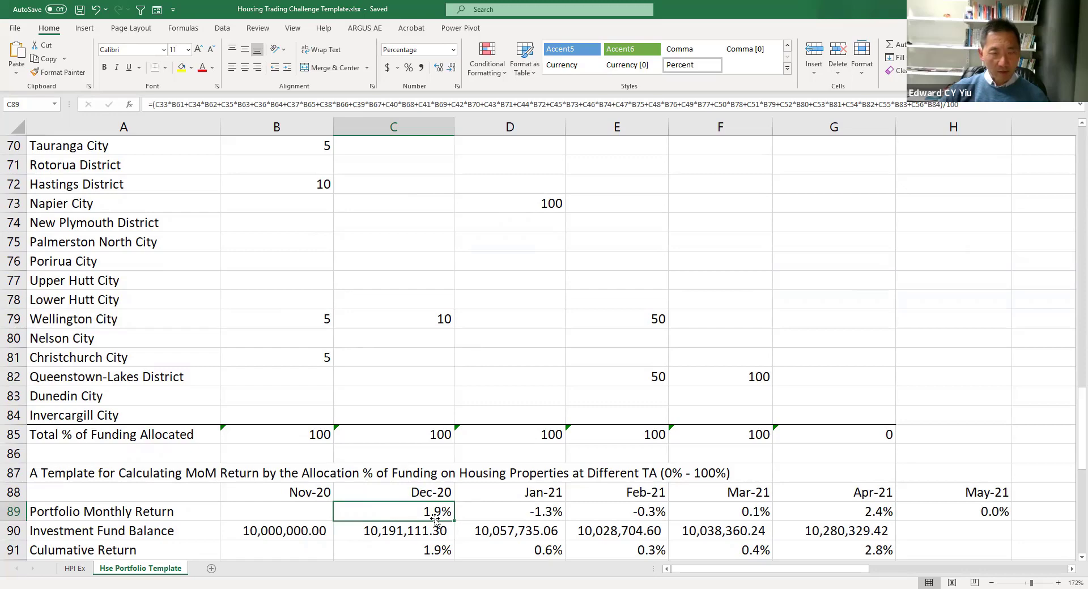
pyautogui.click(298, 356)
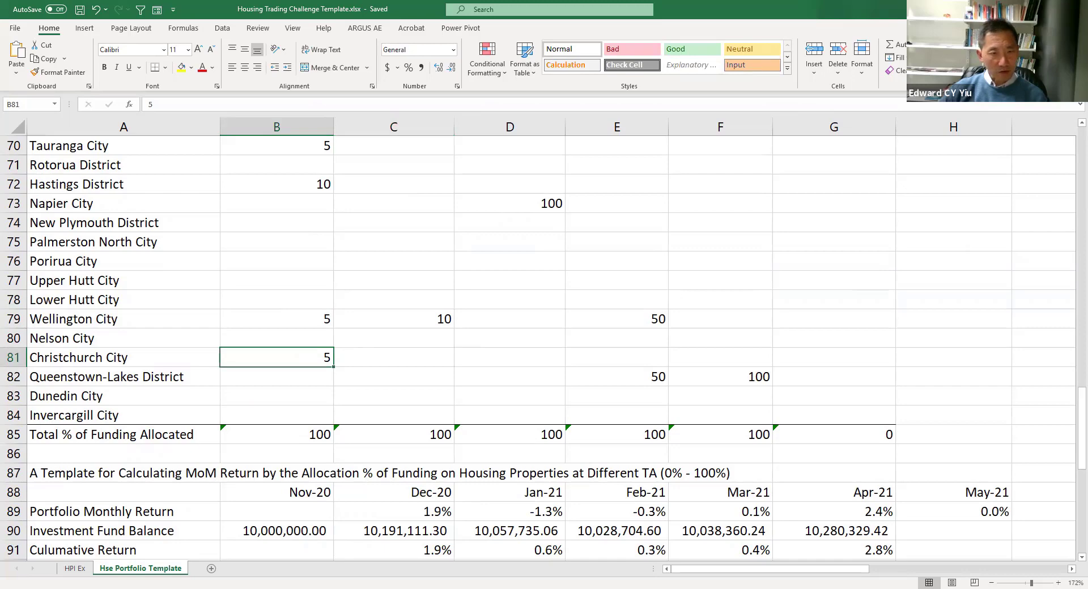
pyautogui.press('Delete')
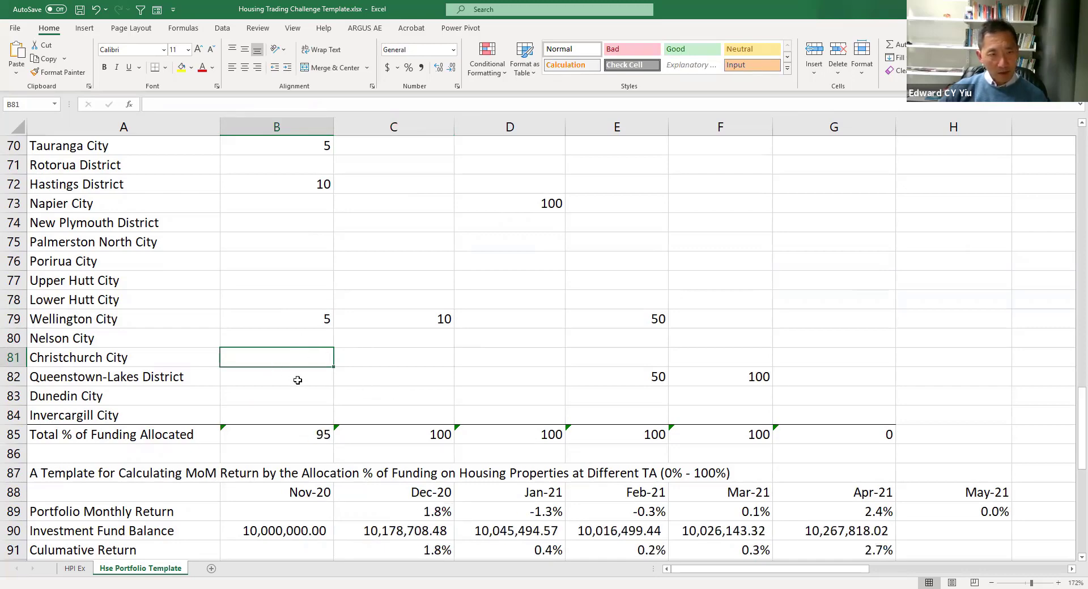
pyautogui.click(298, 379)
pyautogui.write('5')
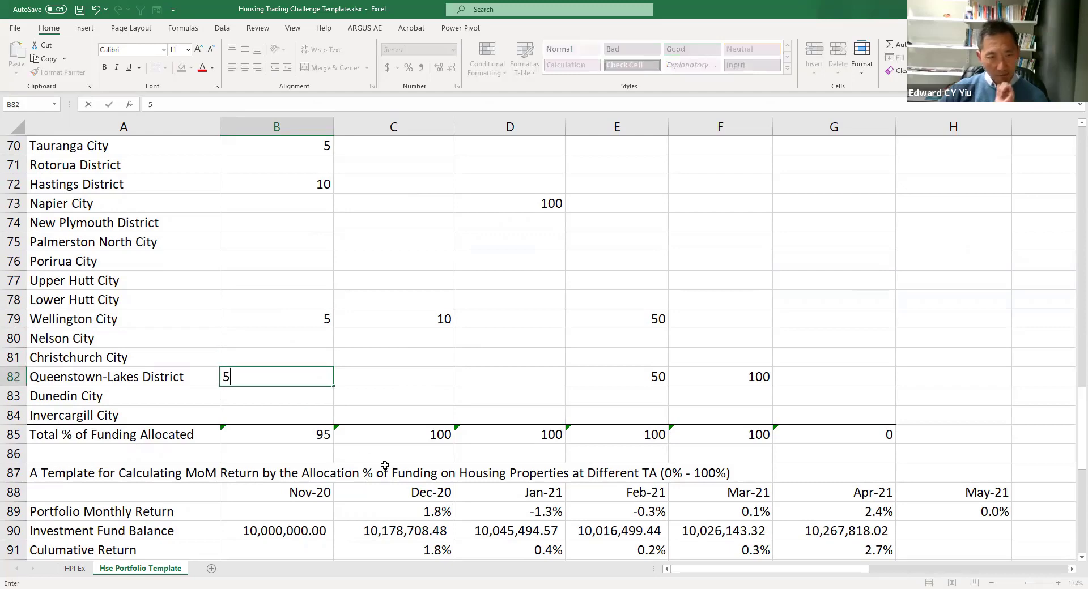
pyautogui.press('Return')
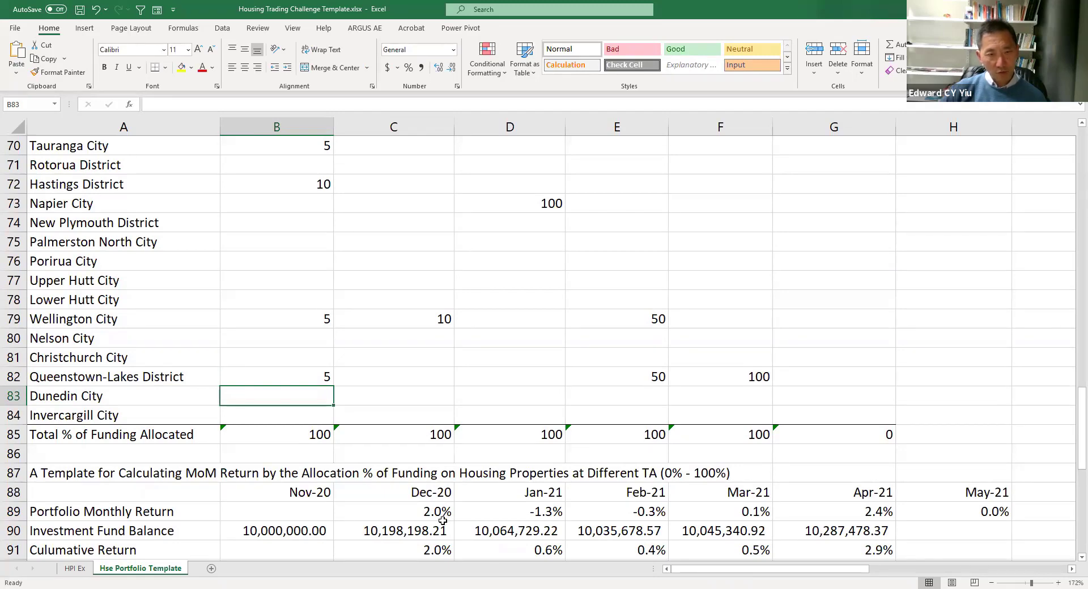
# - Clear Hastings District's Nov-20 allocation and enter 5 each for Upper Hutt City and Lower Hutt City
pyautogui.click(300, 197)
pyautogui.click(300, 185)
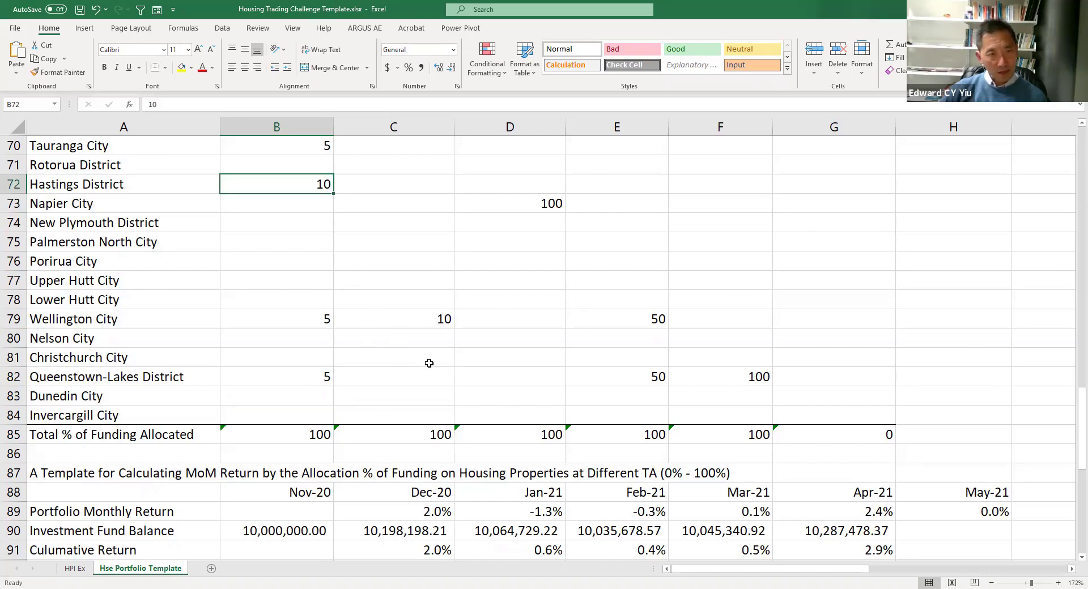
pyautogui.press('Delete')
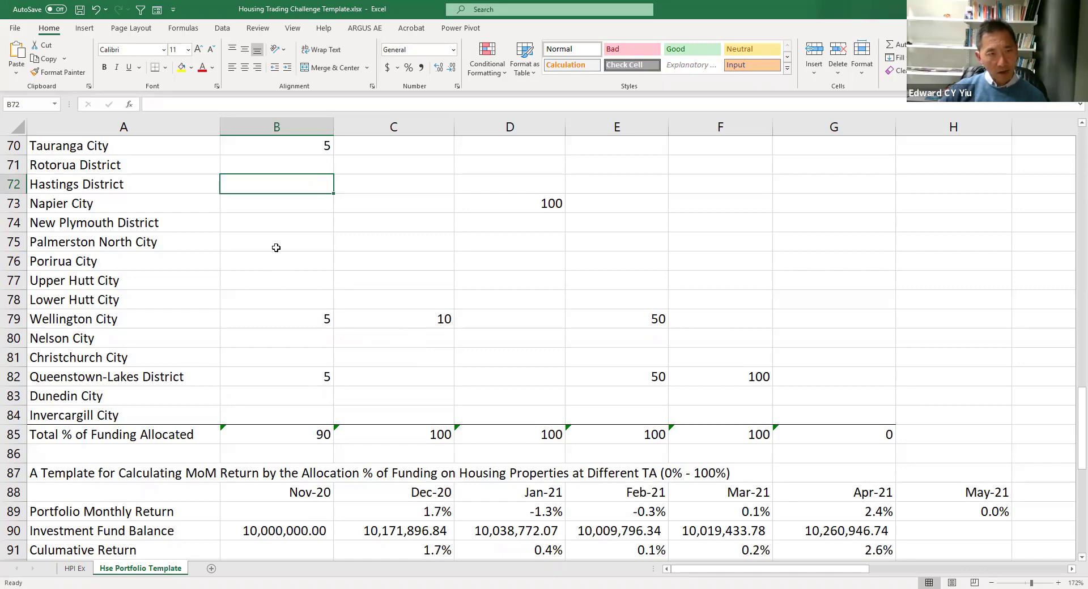
pyautogui.click(299, 277)
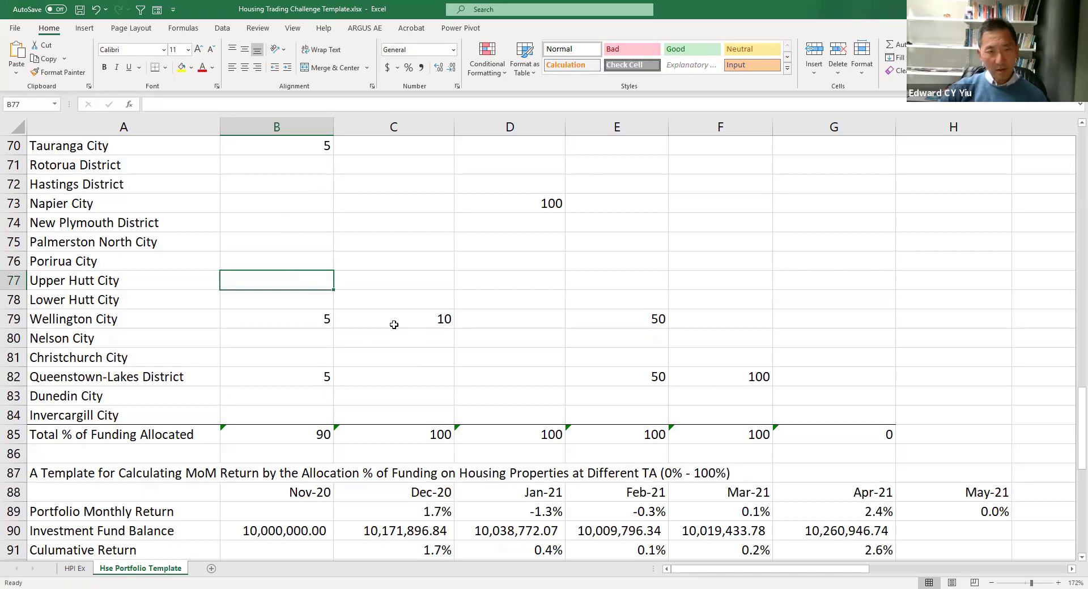
pyautogui.write('5')
pyautogui.press('Return')
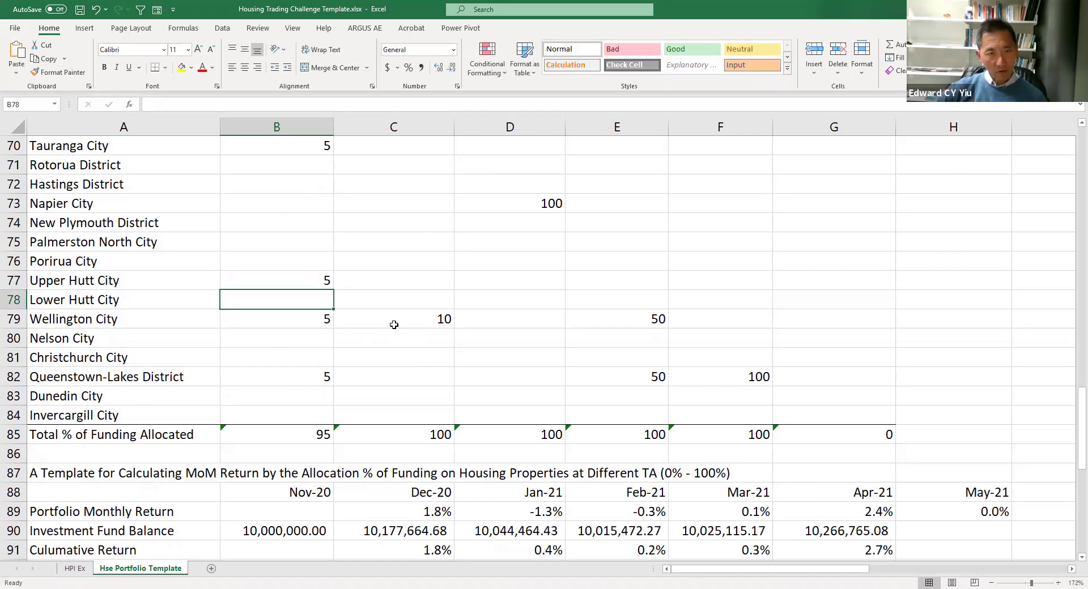
pyautogui.write('5')
pyautogui.press('Return')
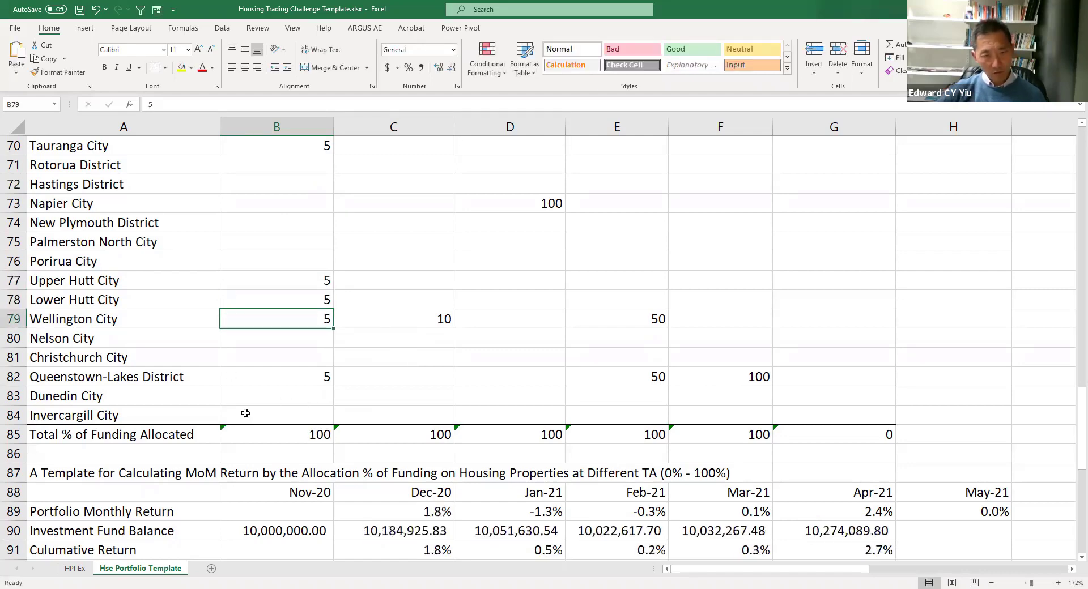
# - Inspect the Dec-20 and Jan-21 portfolio return formulas and Auckland City's month-on-month change row
pyautogui.click(439, 511)
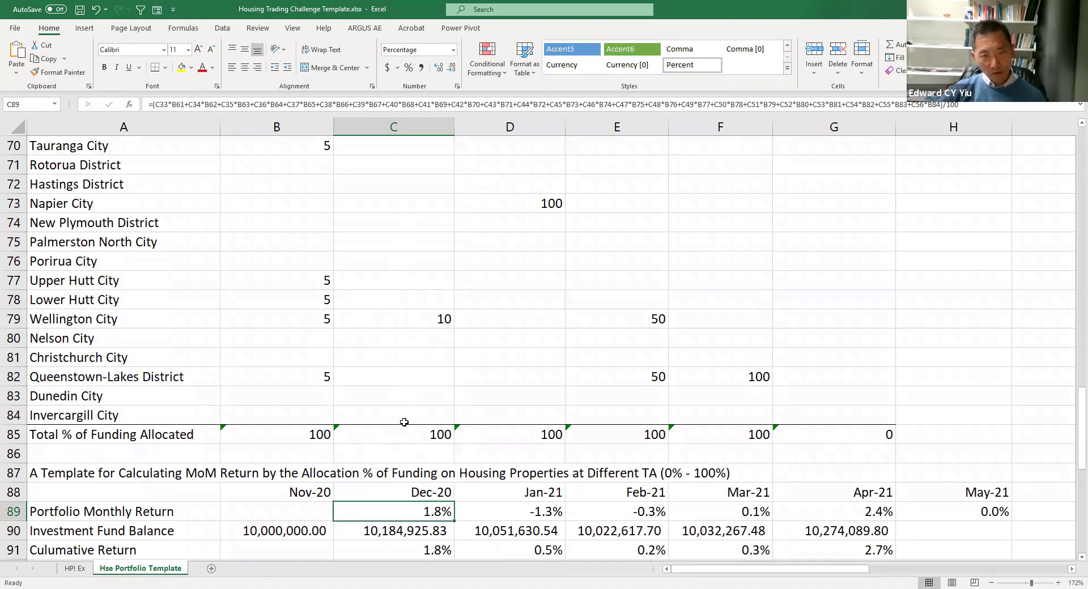
pyautogui.click(528, 513)
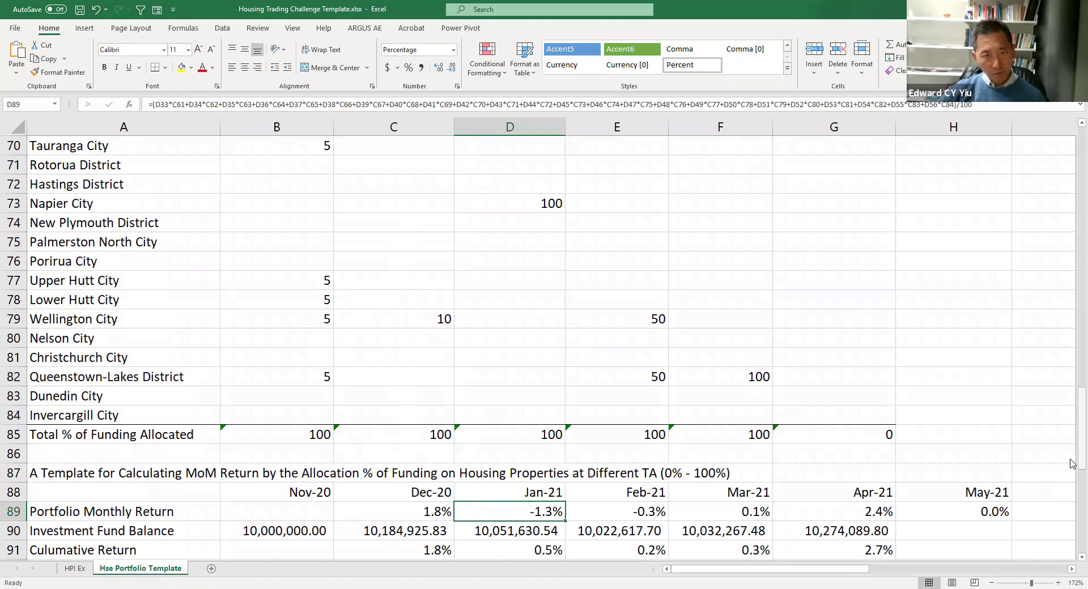
pyautogui.scroll(4, 1071, 459)
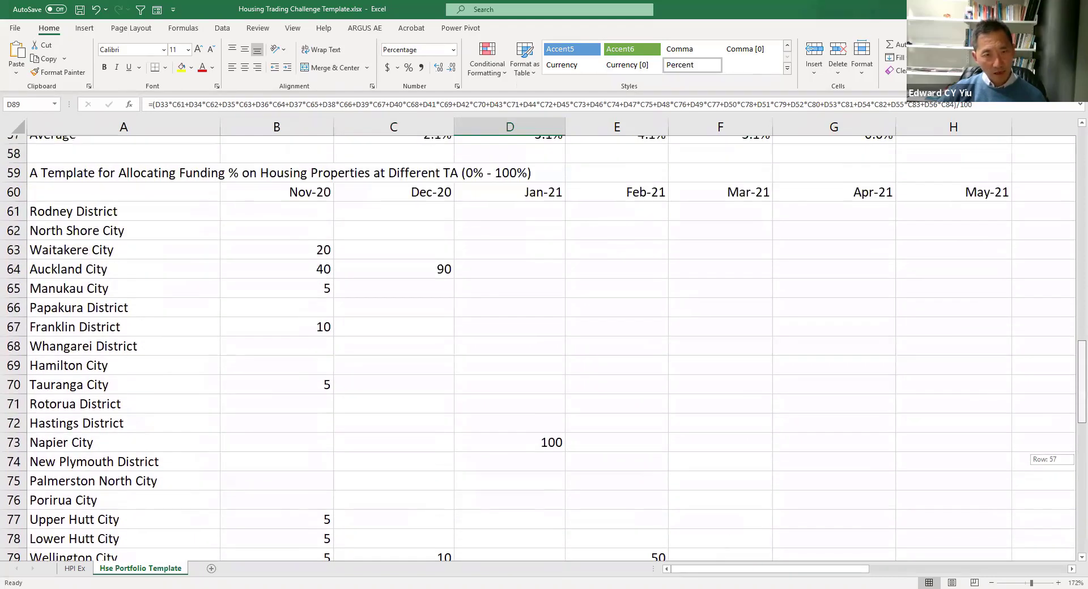
pyautogui.click(432, 261)
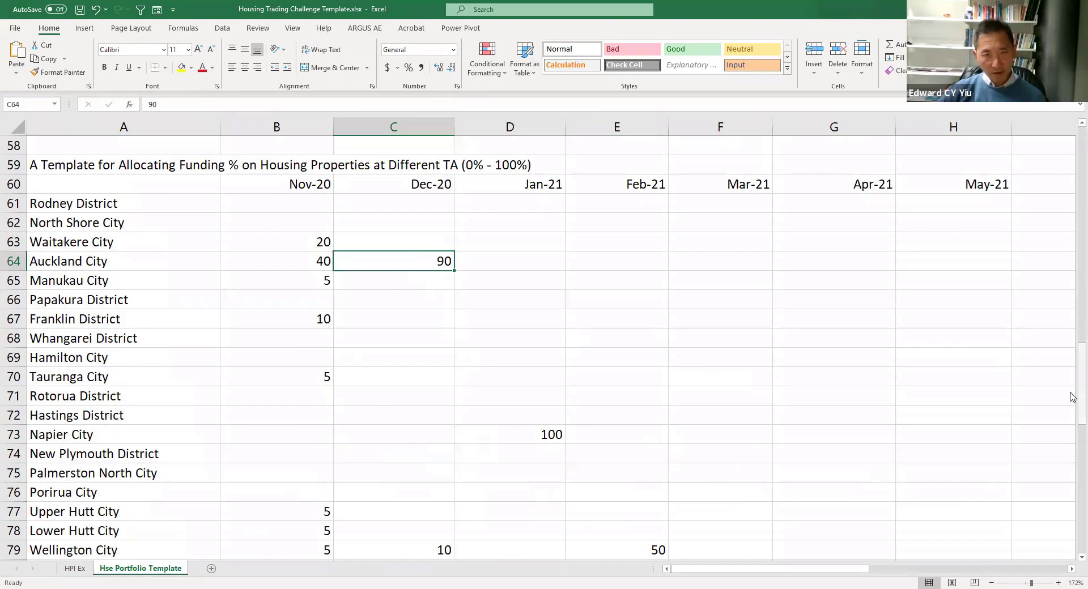
pyautogui.moveTo(1072, 396); pyautogui.dragTo(1071, 299)
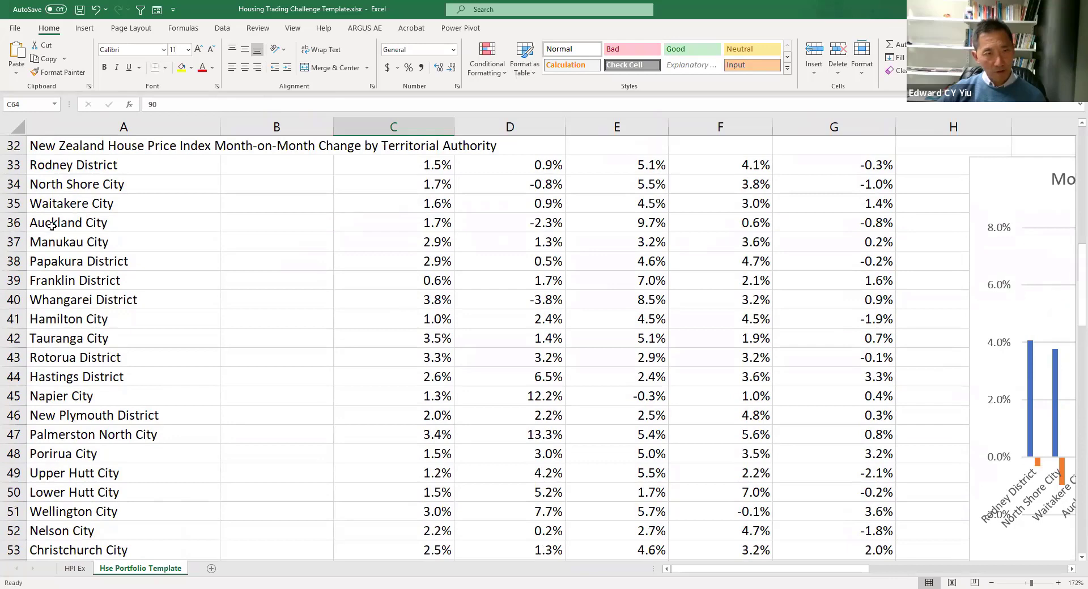
pyautogui.click(145, 226)
pyautogui.moveTo(146, 226); pyautogui.dragTo(529, 226)
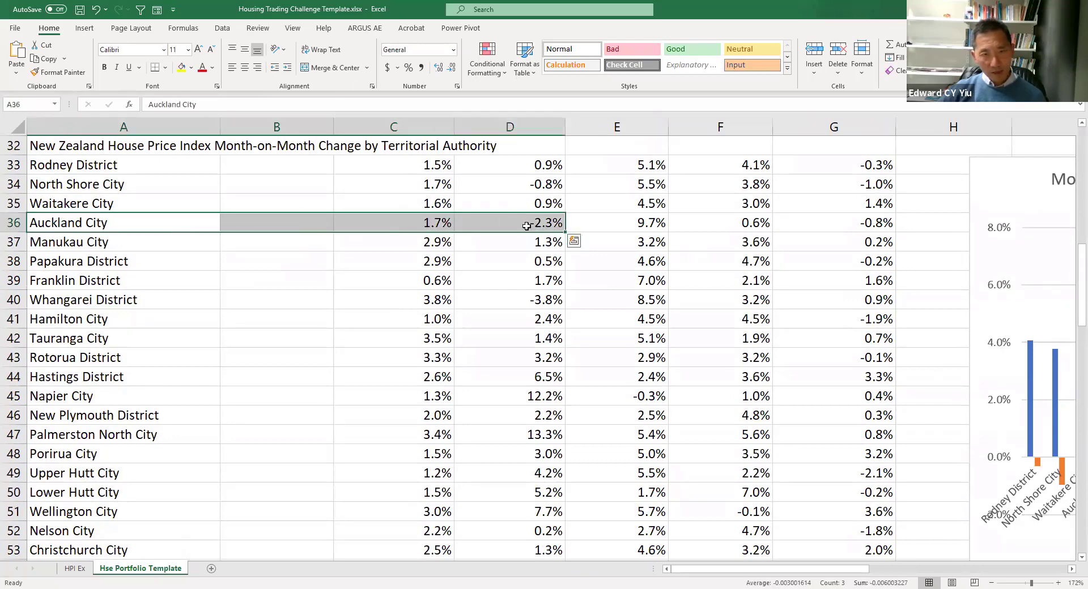
pyautogui.click(529, 227)
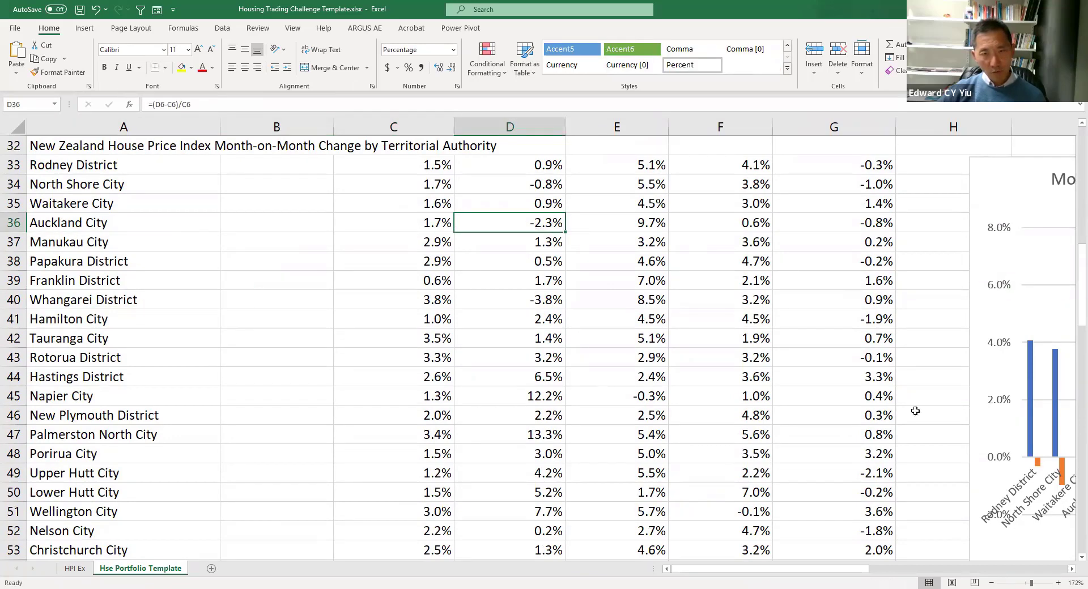
# - Review the Auckland City Dec-20 allocation, the Jan-21 return formula and the row of average monthly changes
pyautogui.moveTo(1072, 321); pyautogui.dragTo(1075, 413)
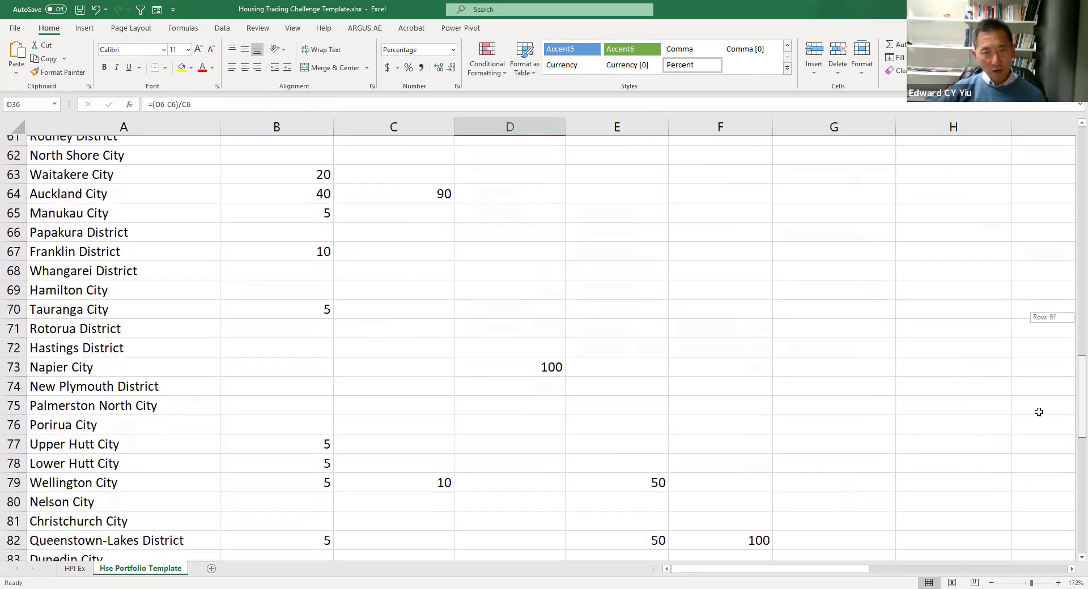
pyautogui.click(405, 187)
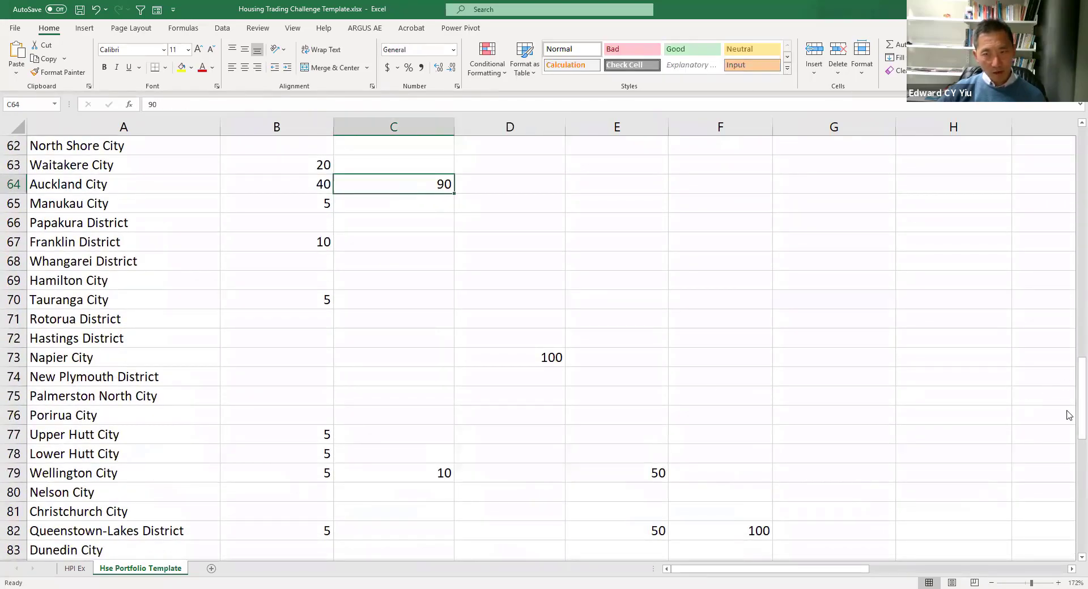
pyautogui.moveTo(1071, 416); pyautogui.dragTo(1075, 456)
pyautogui.click(544, 453)
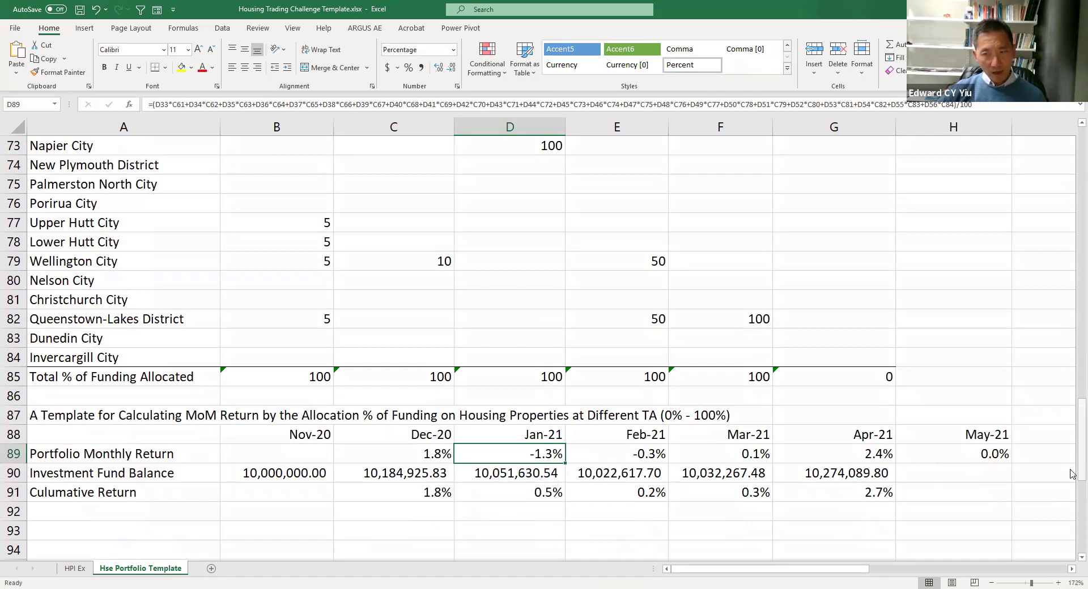
pyautogui.moveTo(1072, 474); pyautogui.dragTo(1072, 387)
pyautogui.moveTo(85, 223); pyautogui.dragTo(831, 222)
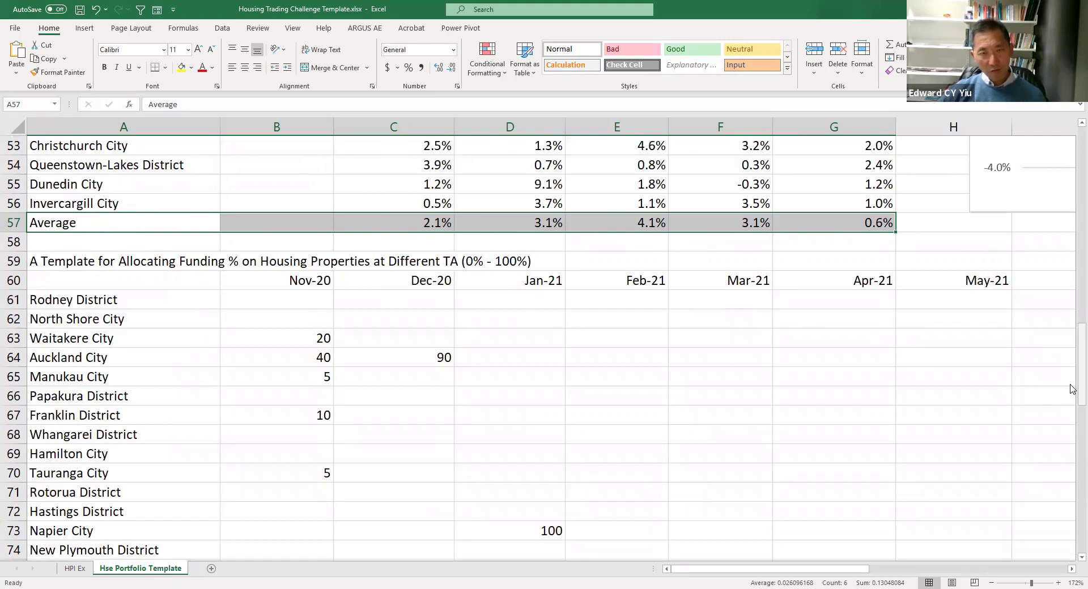
pyautogui.scroll(-1, 1071, 388)
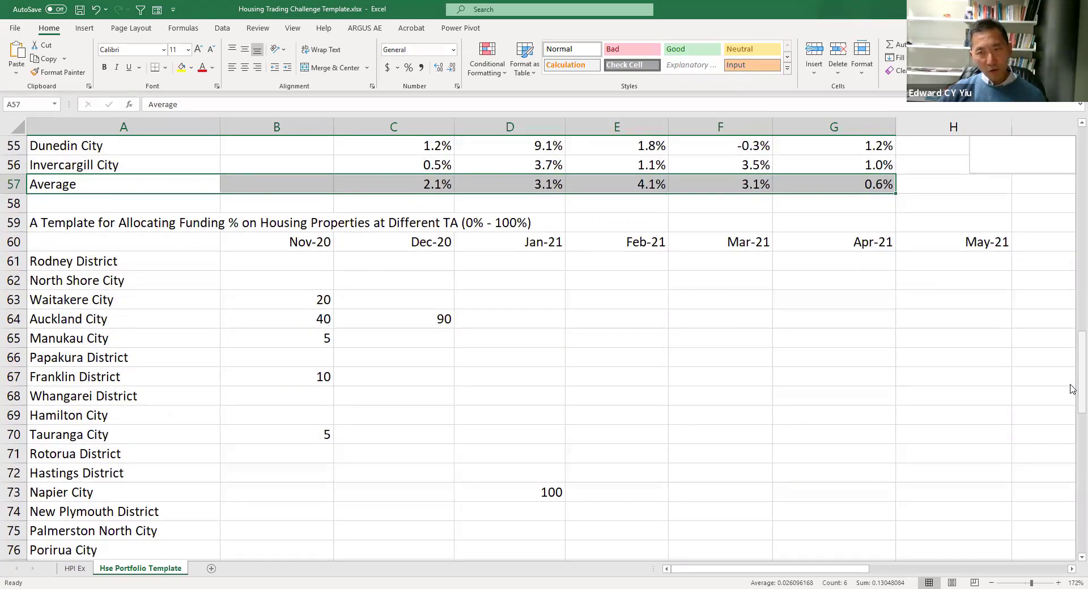
# - Inspect the Jan-21 portfolio monthly return formula and the Jan-21 average monthly change
pyautogui.moveTo(1071, 404); pyautogui.dragTo(1071, 478)
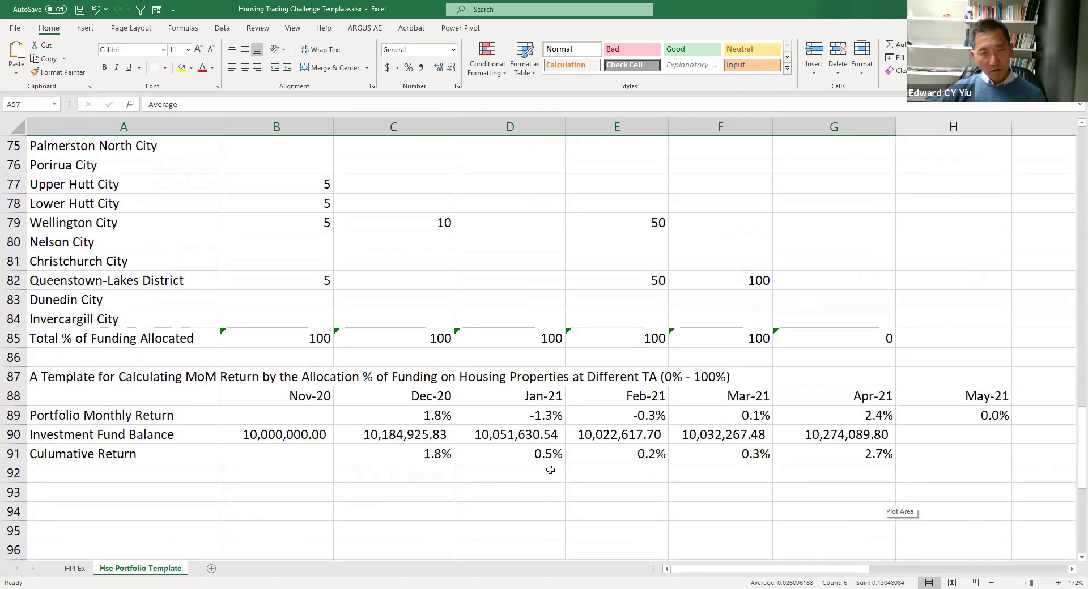
pyautogui.click(546, 418)
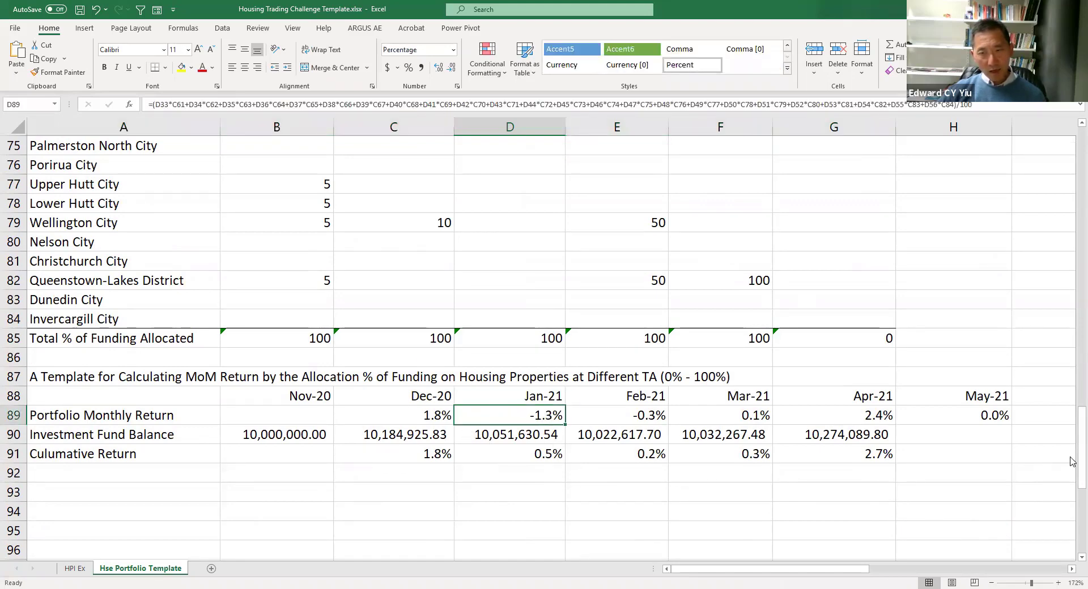
pyautogui.moveTo(1082, 460); pyautogui.dragTo(1082, 377)
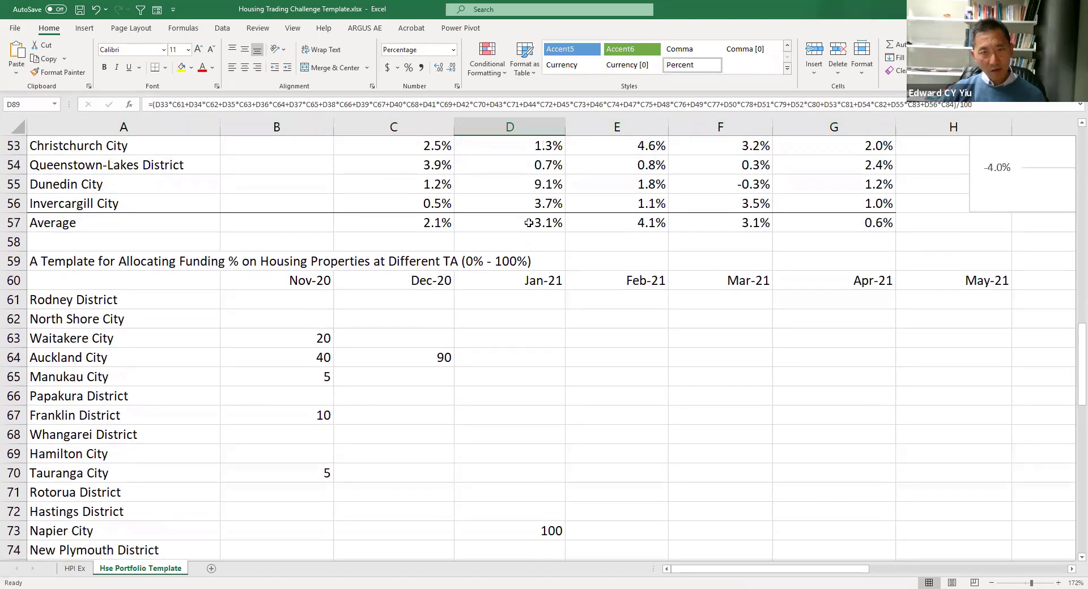
pyautogui.click(537, 225)
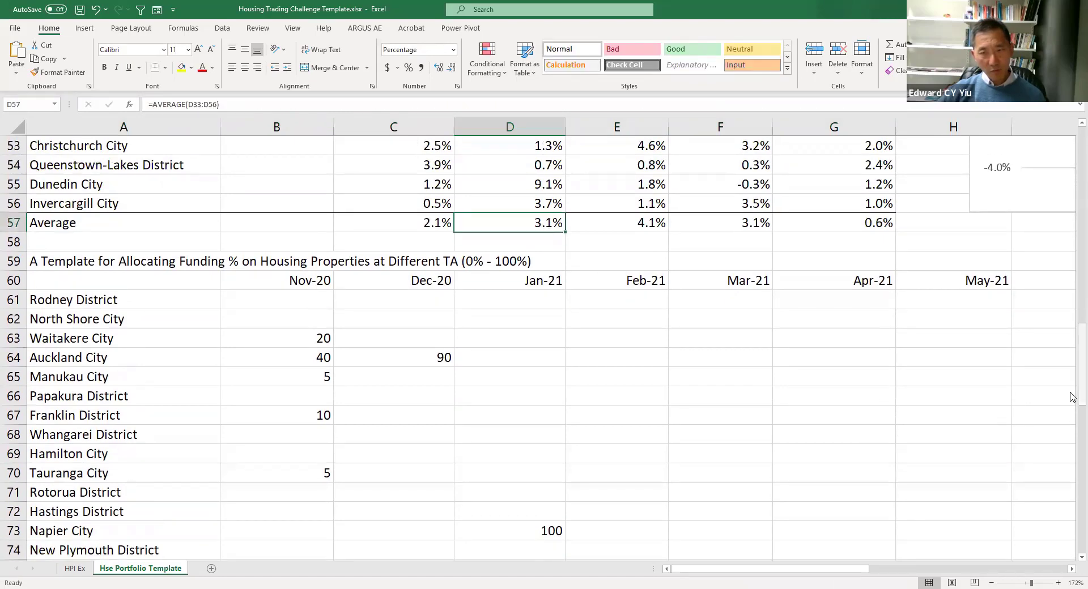
pyautogui.moveTo(1072, 397); pyautogui.dragTo(1073, 469)
pyautogui.click(544, 476)
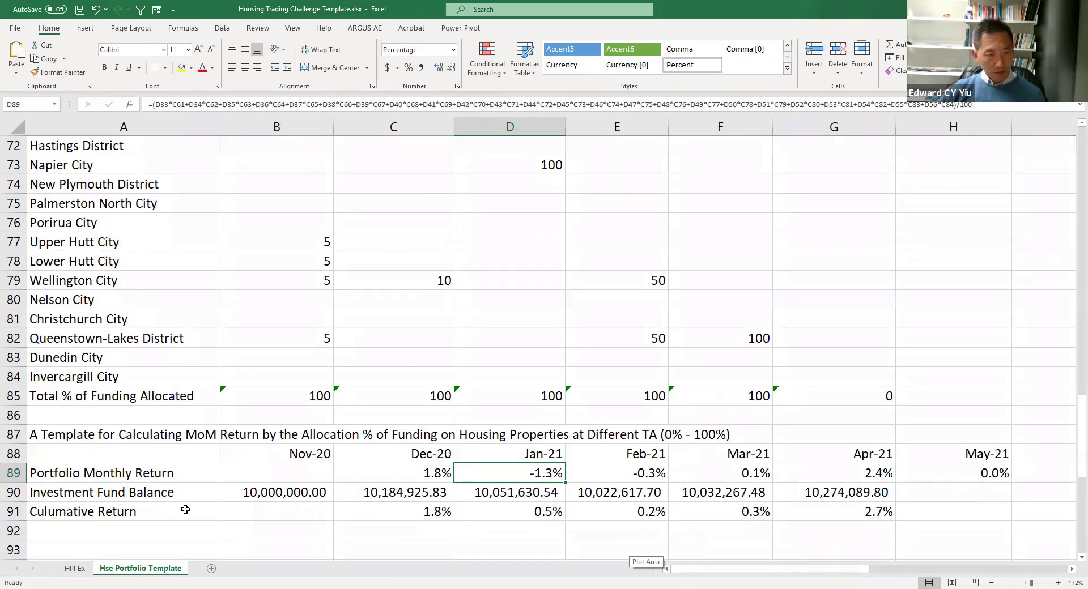
# - Review the portfolio monthly returns from Dec-20 to Apr-21, the cumulative return row and the starting investment fund balance
pyautogui.moveTo(185, 510); pyautogui.dragTo(492, 511)
pyautogui.click(507, 474)
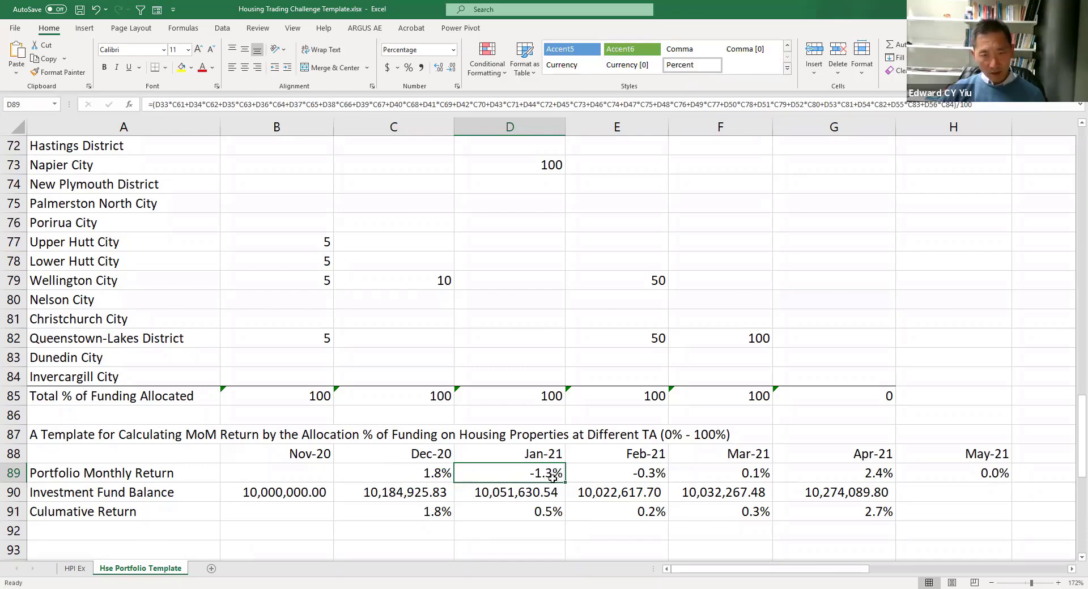
pyautogui.click(627, 474)
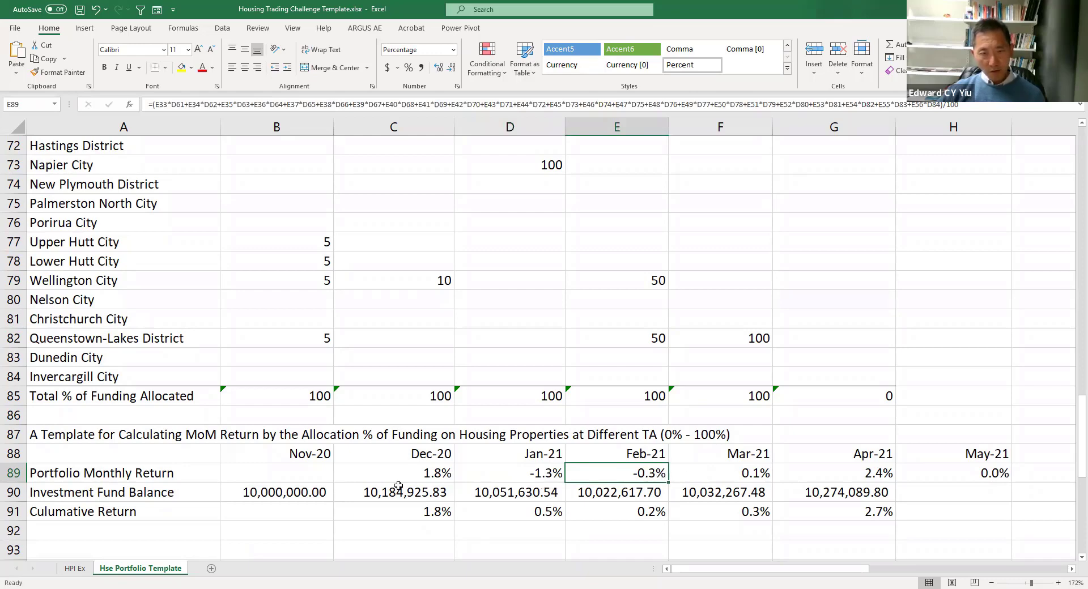
pyautogui.click(429, 476)
pyautogui.click(731, 469)
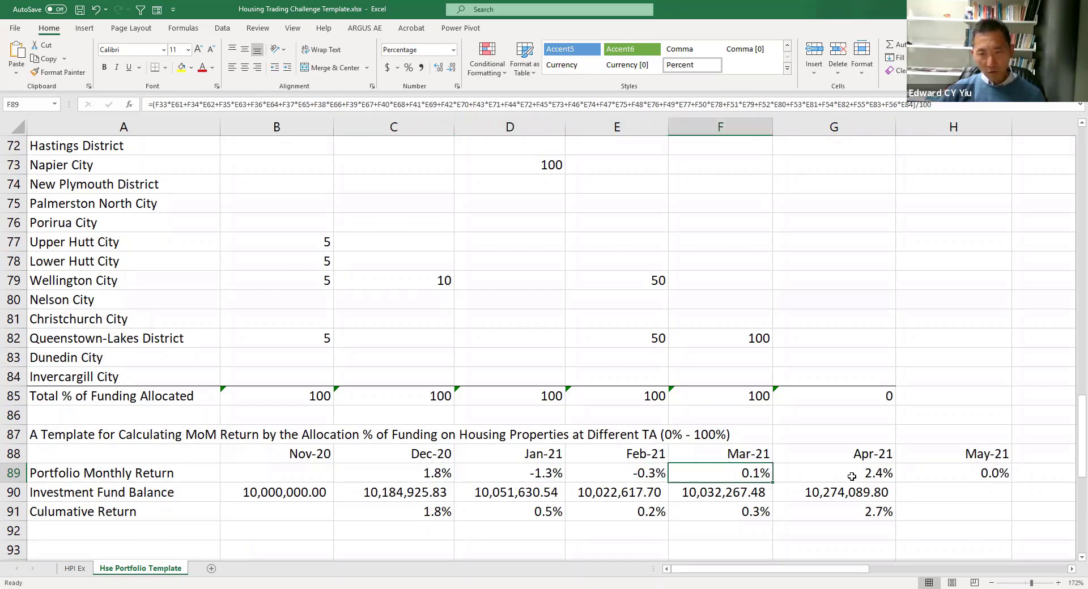
pyautogui.click(862, 478)
pyautogui.moveTo(146, 510); pyautogui.dragTo(888, 513)
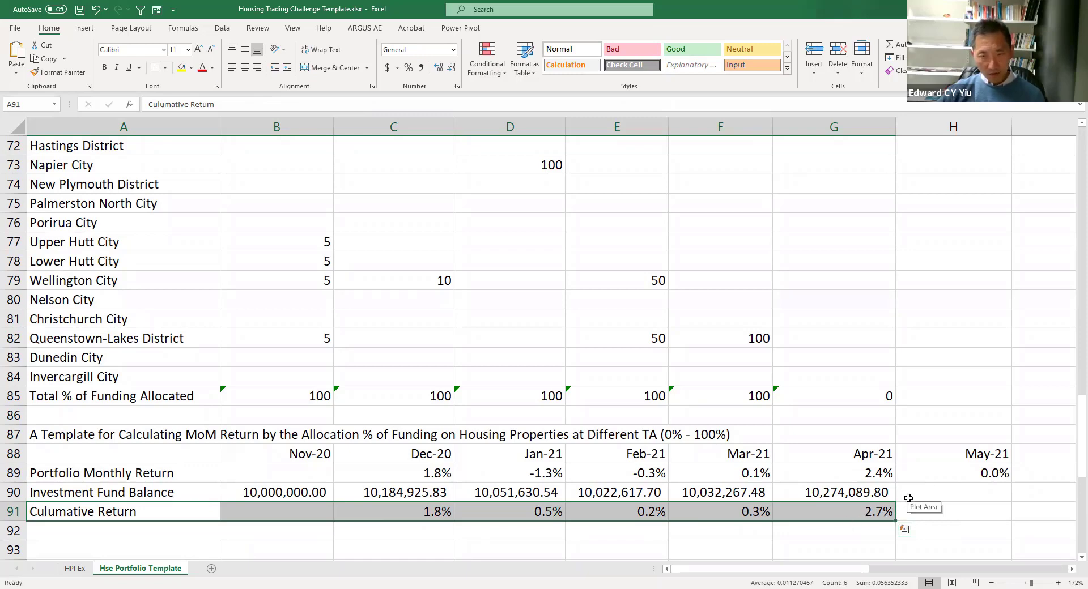
pyautogui.click(258, 496)
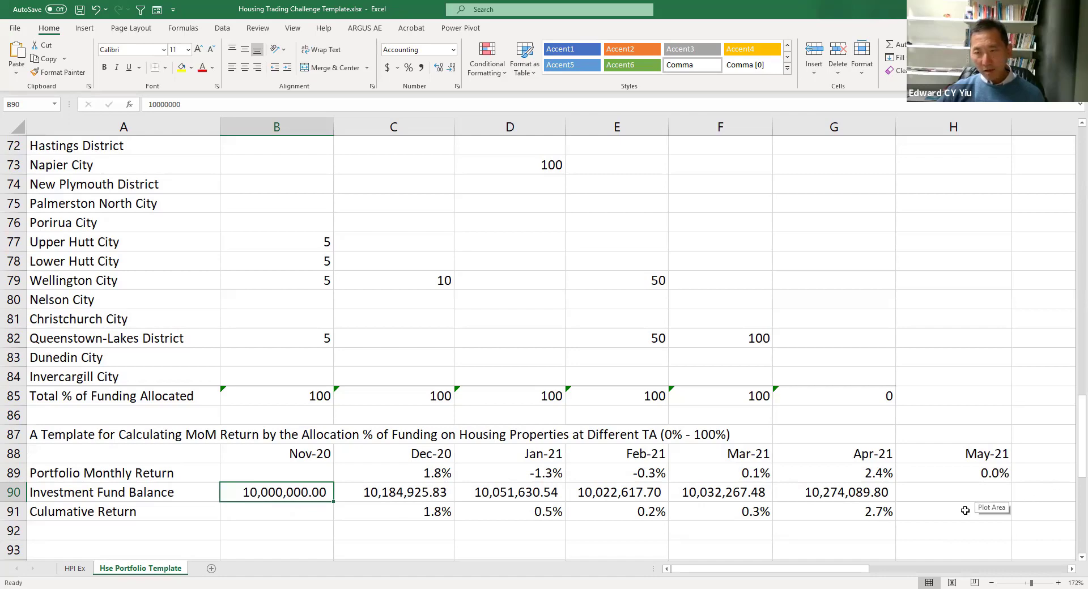
# - Select the Nov-20 allocation column from Rodney District to Invercargill City to check its total
pyautogui.click(1070, 570)
pyautogui.click(1070, 570)
pyautogui.click(1070, 570)
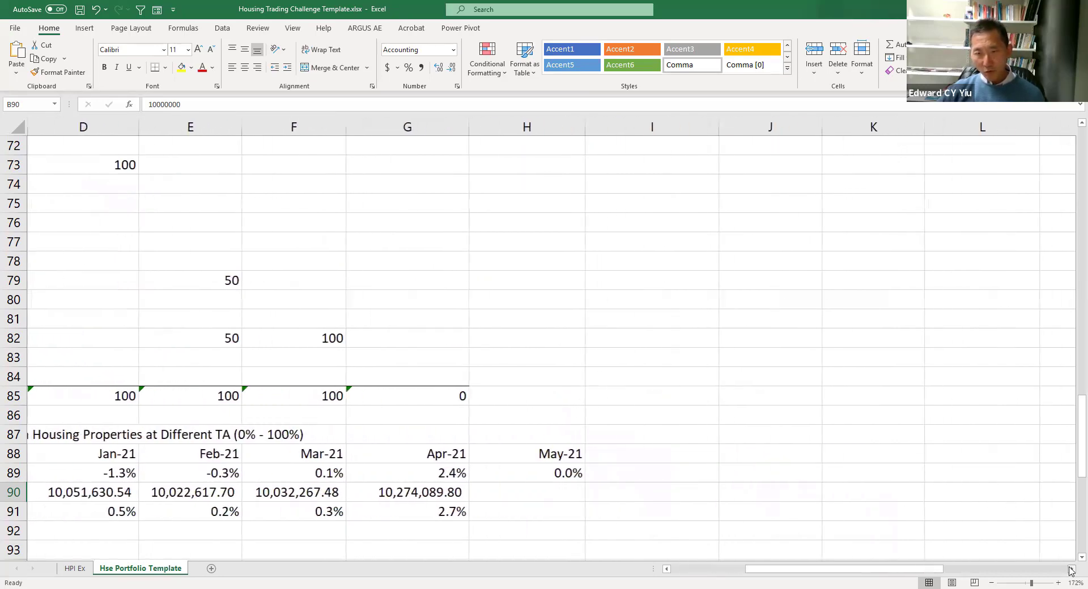
pyautogui.scroll(4, 1027, 515)
pyautogui.hscroll(-3, 1028, 515)
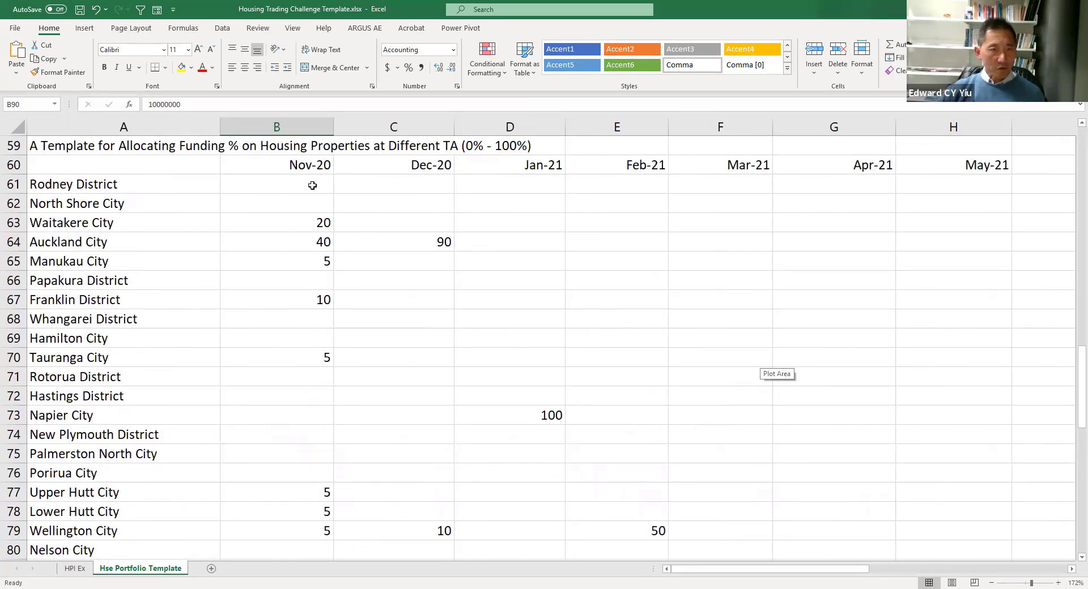
pyautogui.moveTo(312, 185); pyautogui.dragTo(283, 555)
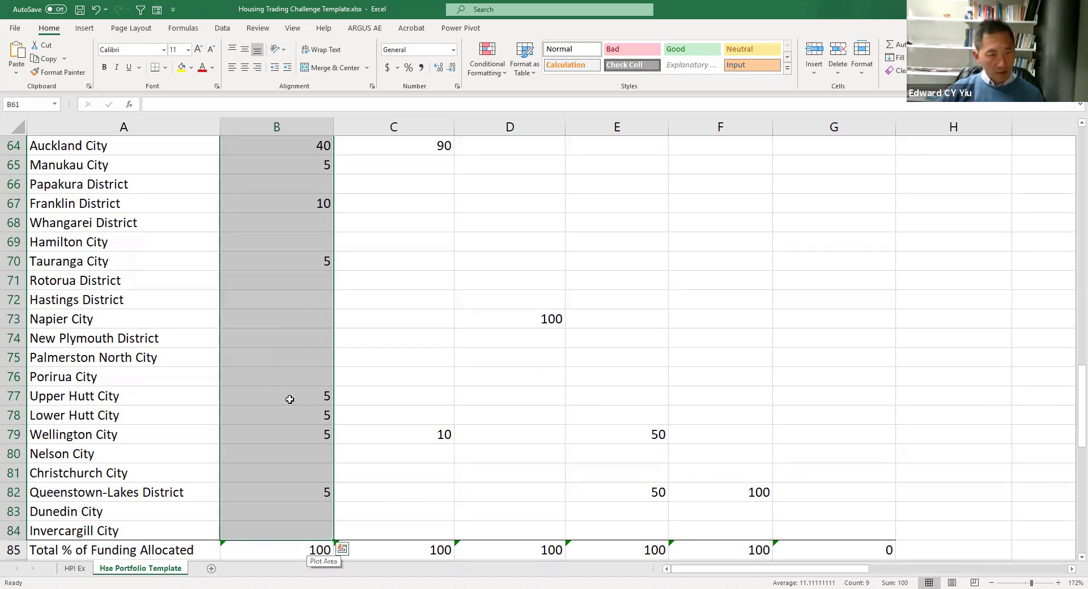
# - Try to enter 10 as Nelson City's Nov-20 allocation, then cancel the entry
pyautogui.click(290, 453)
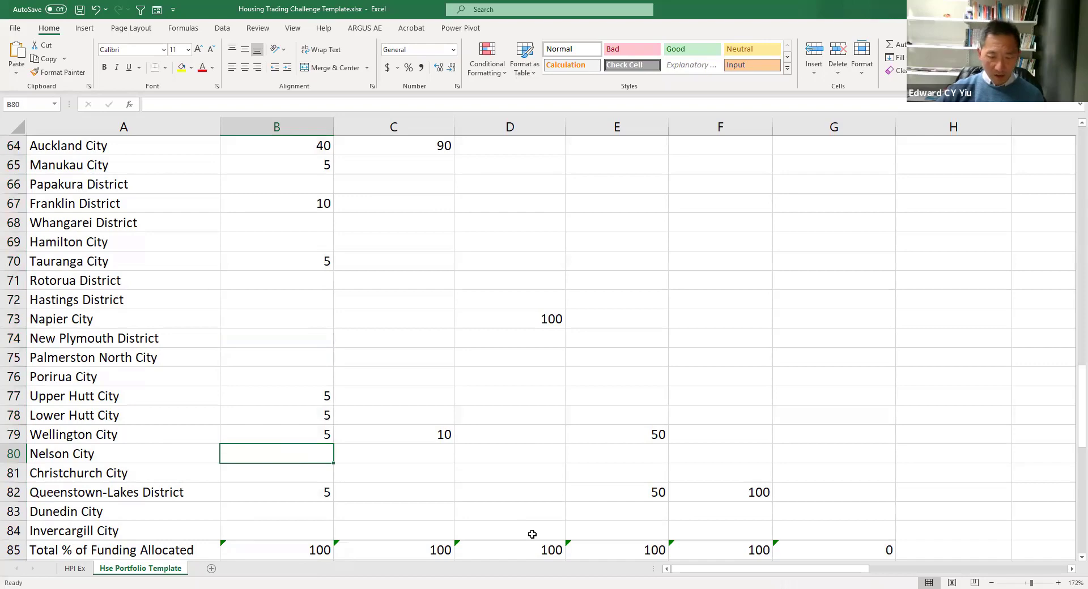
pyautogui.write('10')
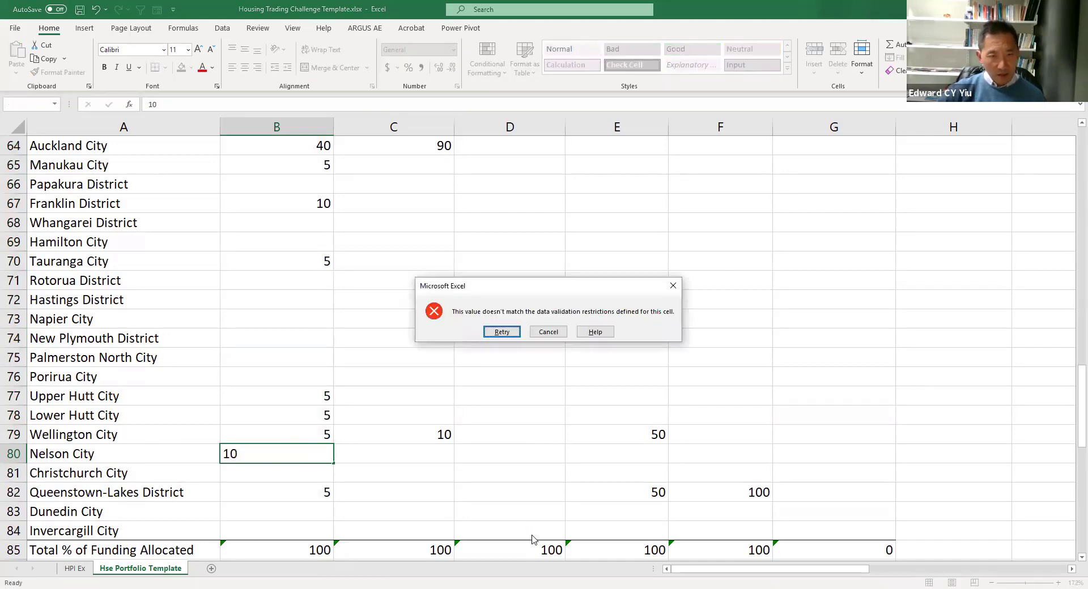
pyautogui.press('Return')
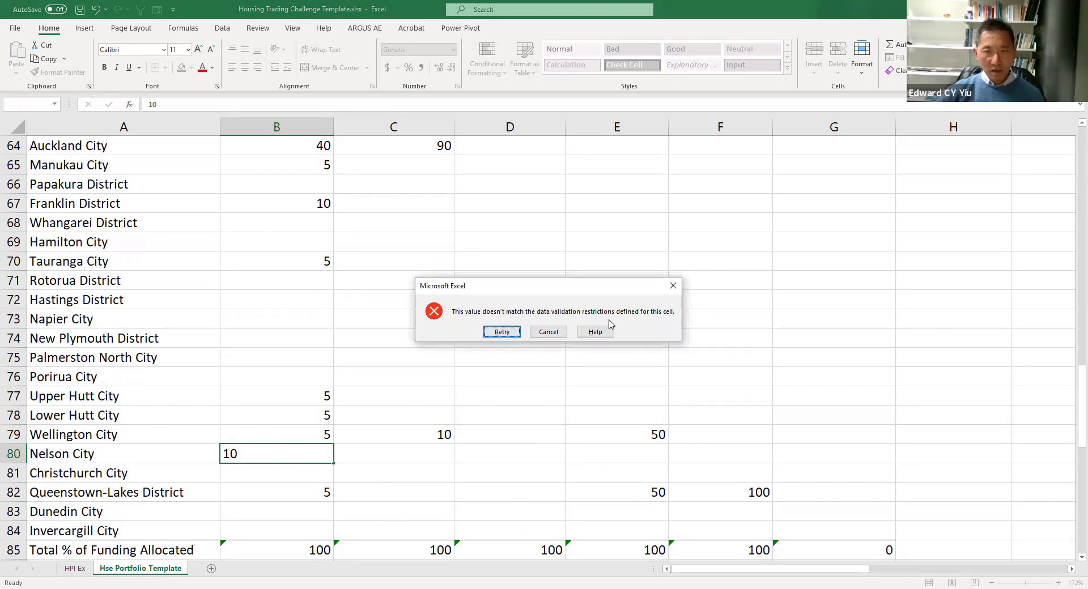
pyautogui.click(671, 287)
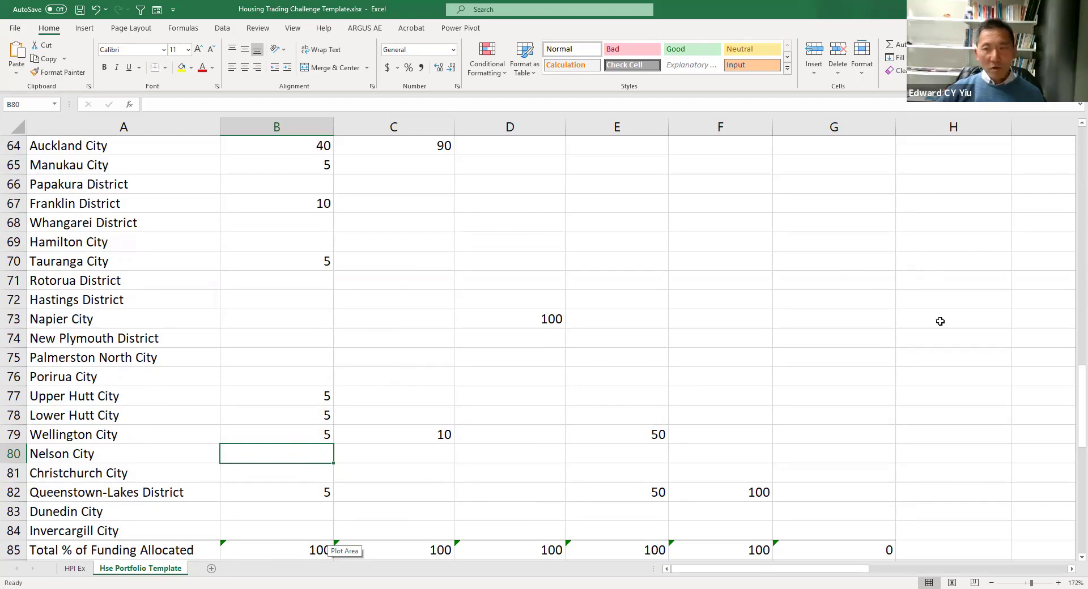
# - Open the data validation settings for the Nov-20 allocation range and inspect its Custom allow criteria and formula
pyautogui.moveTo(1081, 402); pyautogui.dragTo(1081, 357)
pyautogui.click(288, 220)
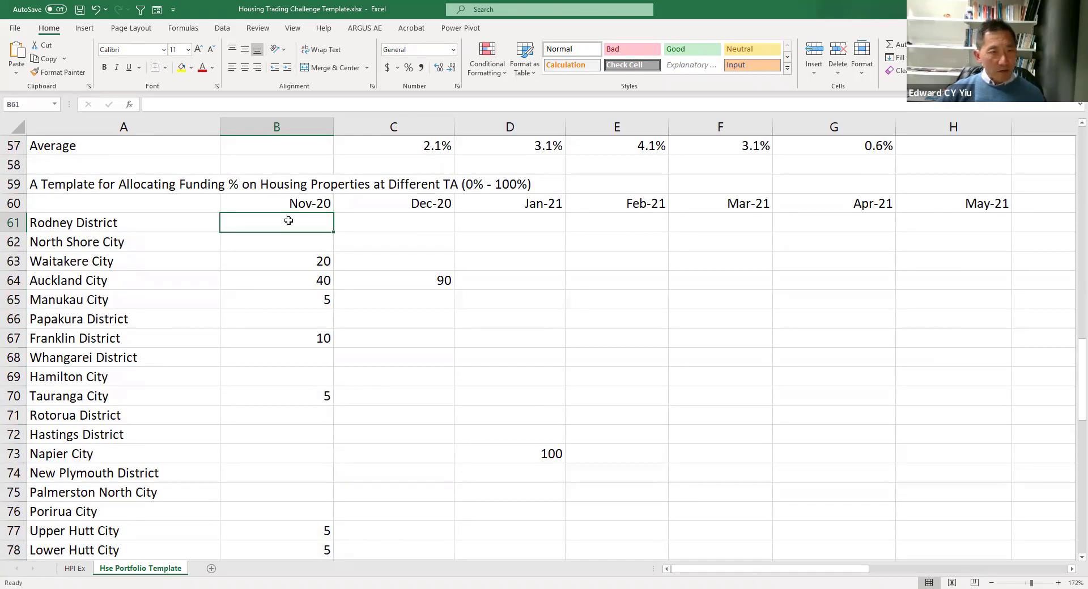
pyautogui.moveTo(288, 225); pyautogui.dragTo(282, 513)
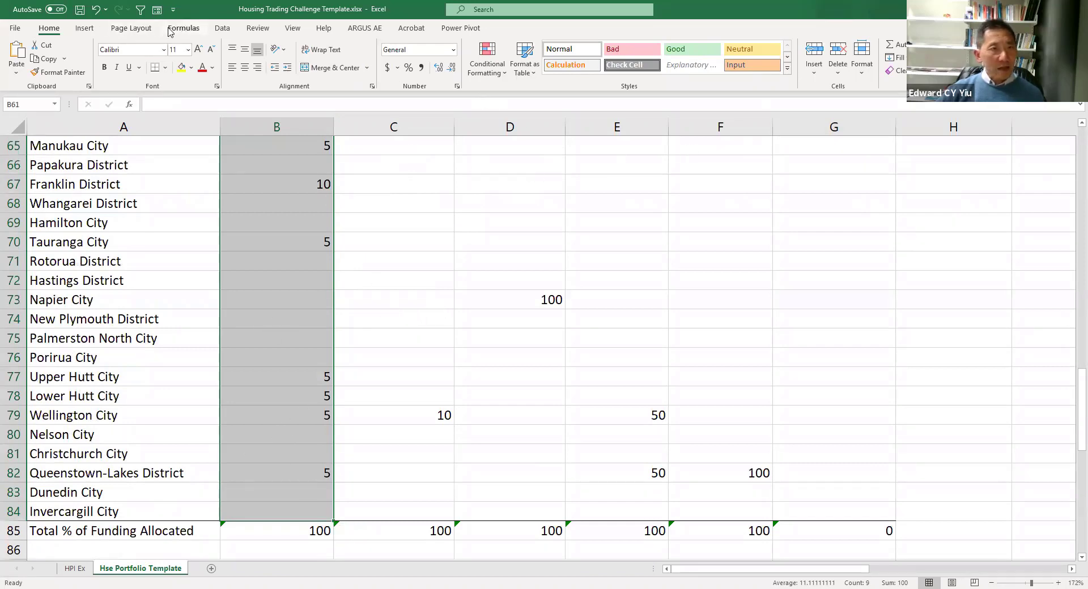
pyautogui.click(221, 29)
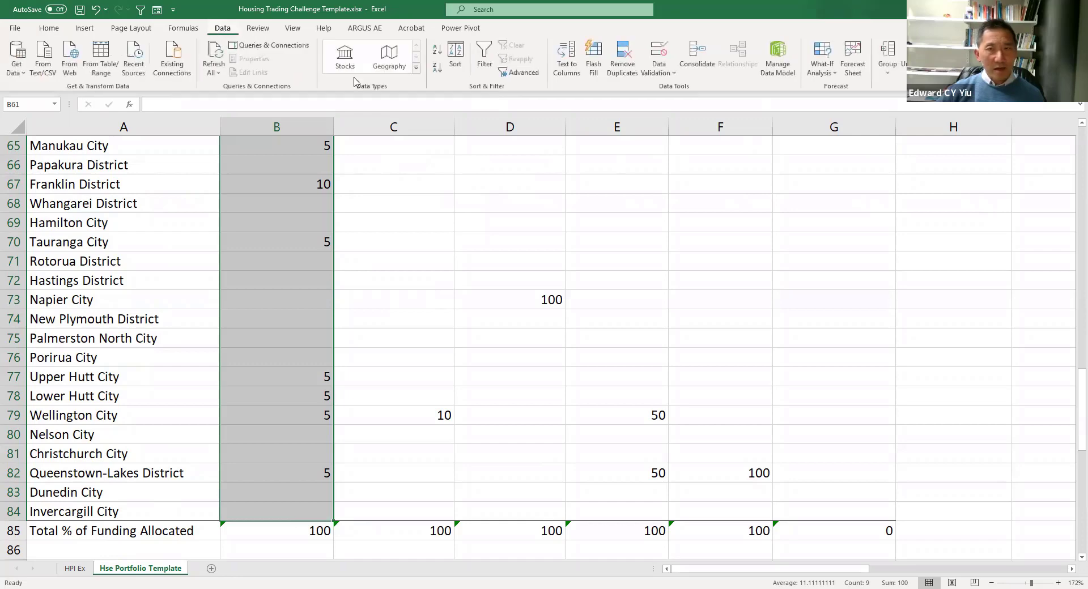
pyautogui.click(669, 75)
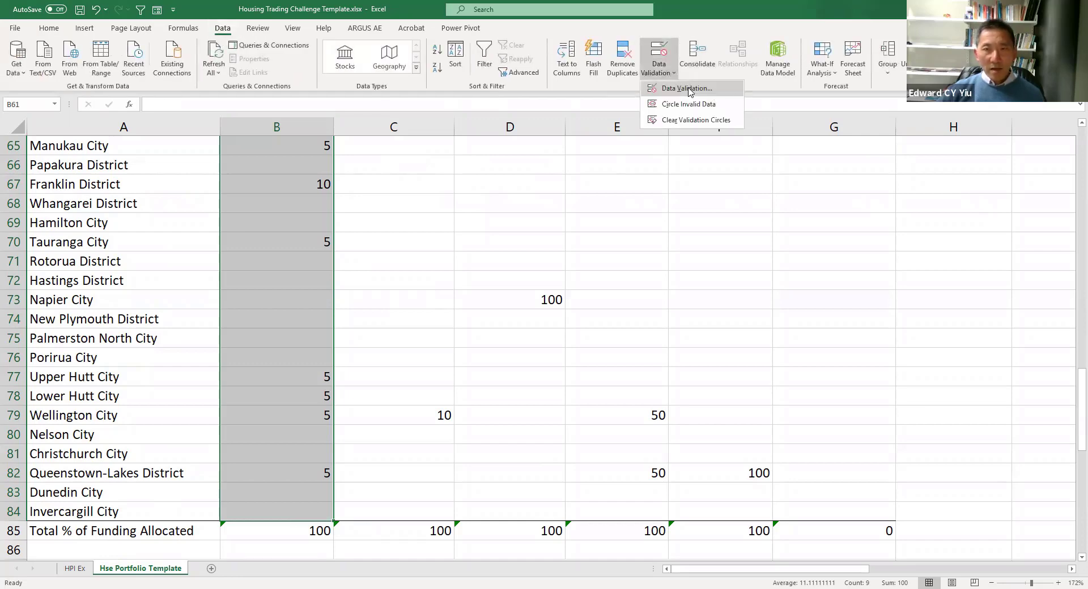
pyautogui.click(687, 89)
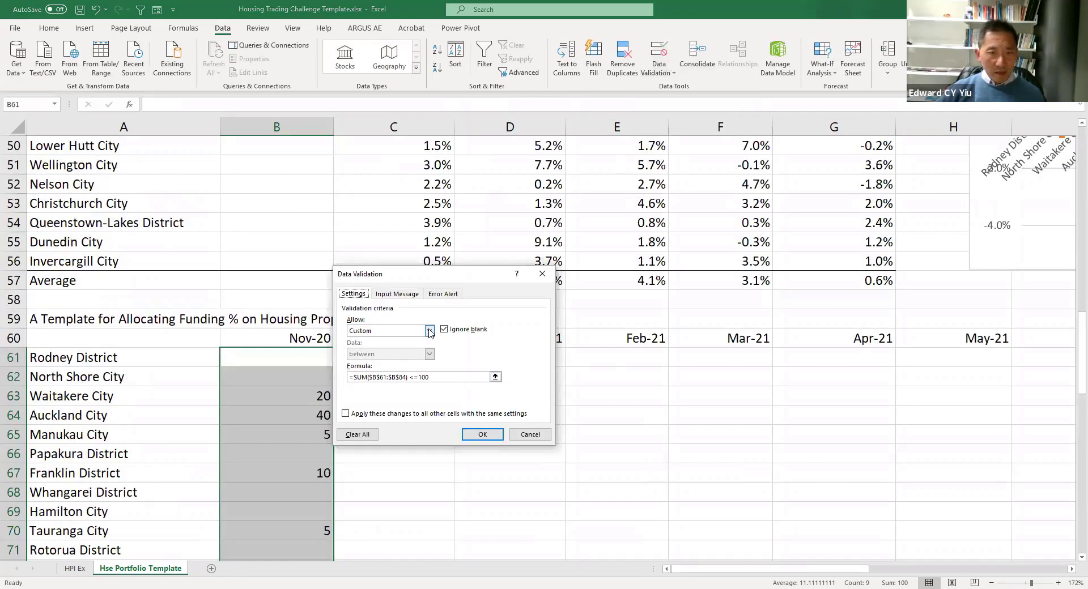
pyautogui.click(409, 331)
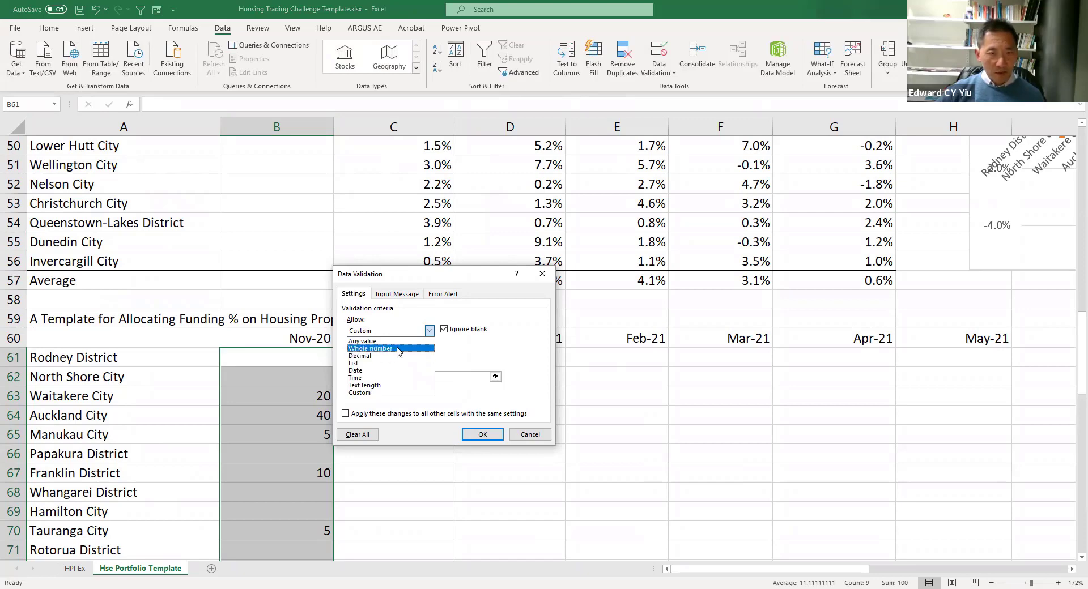
pyautogui.click(393, 392)
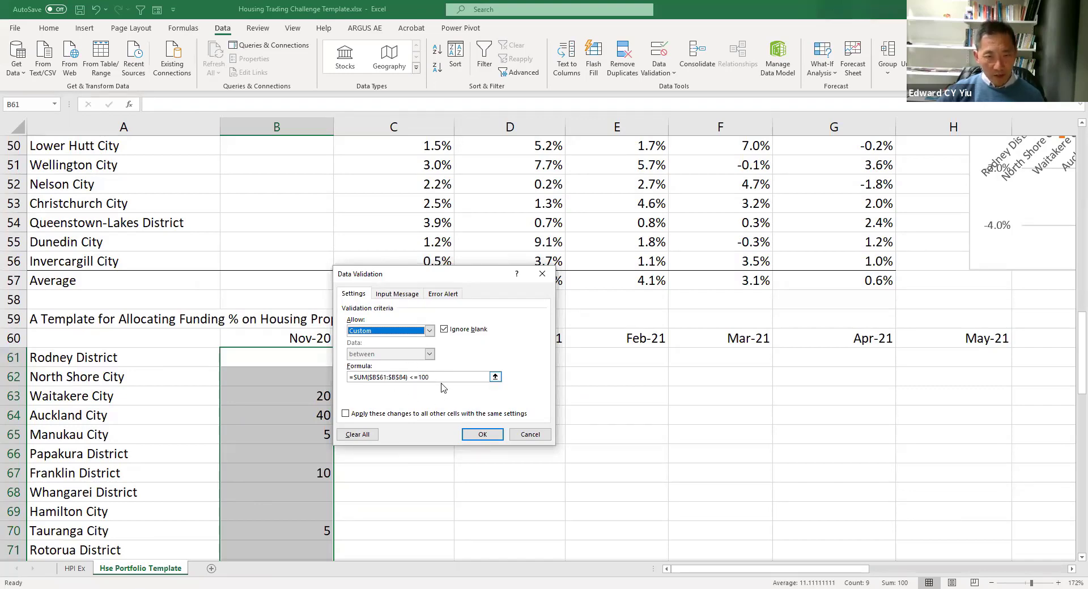
# - Review the validation's Error Alert and Input Message settings, close the dialog and reselect the Nov-20 allocation range
pyautogui.click(446, 294)
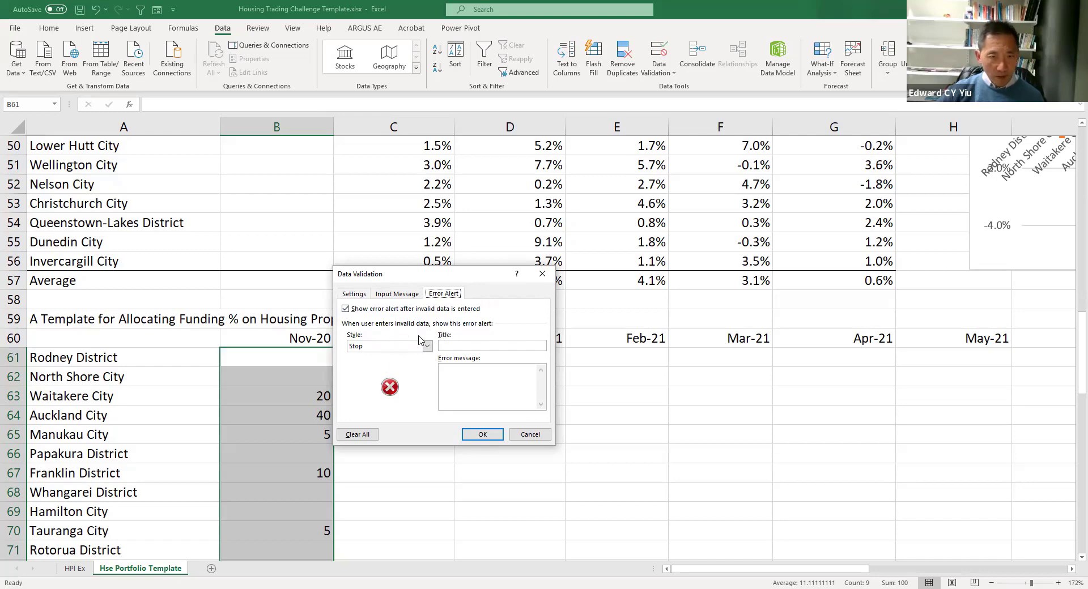
pyautogui.click(405, 294)
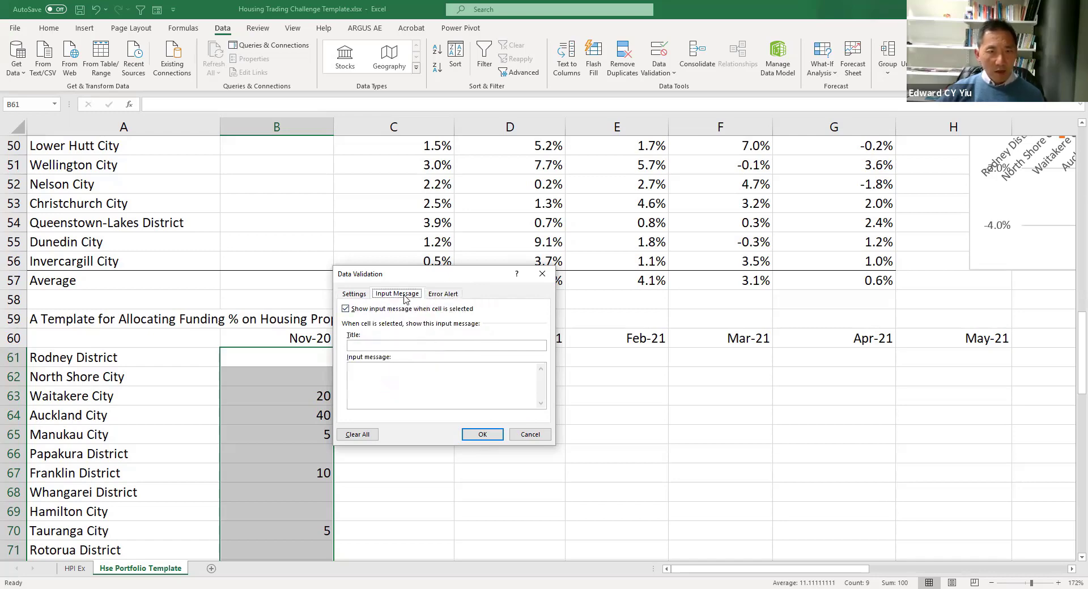
pyautogui.click(350, 295)
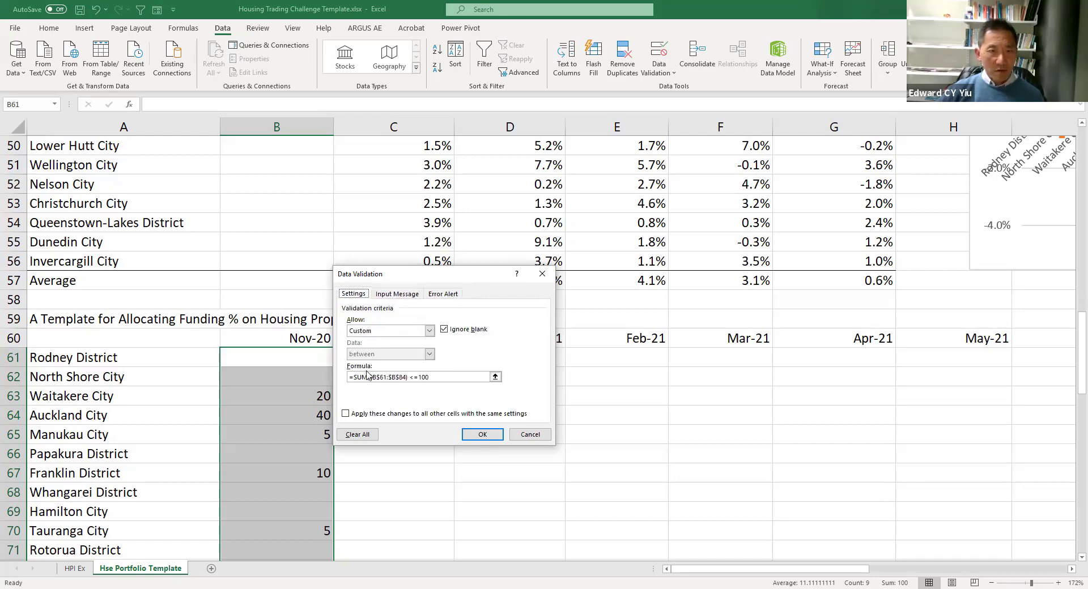
pyautogui.click(487, 436)
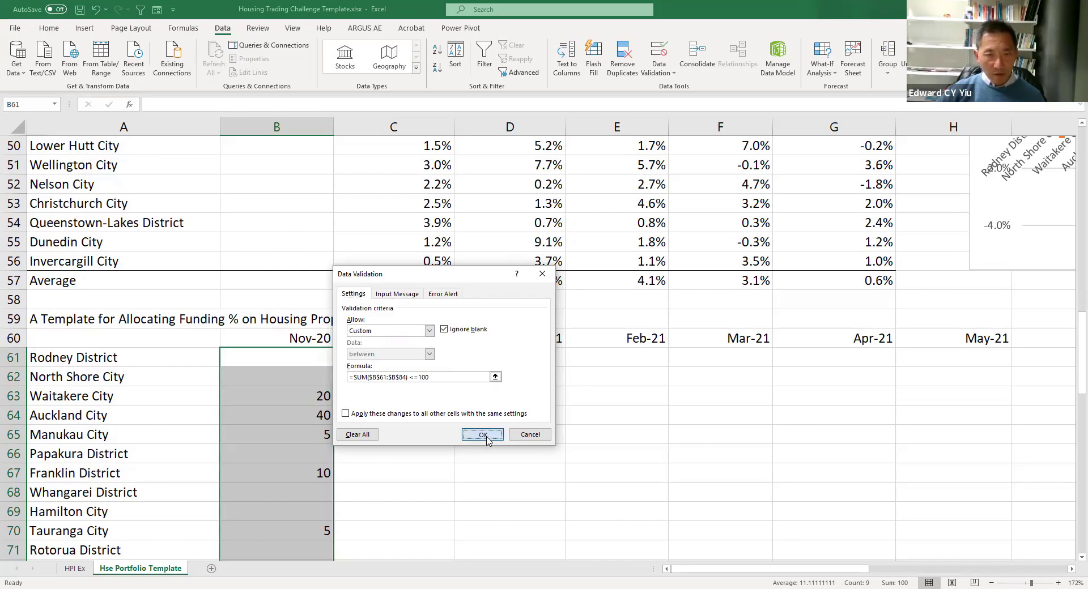
pyautogui.moveTo(302, 358); pyautogui.dragTo(297, 513)
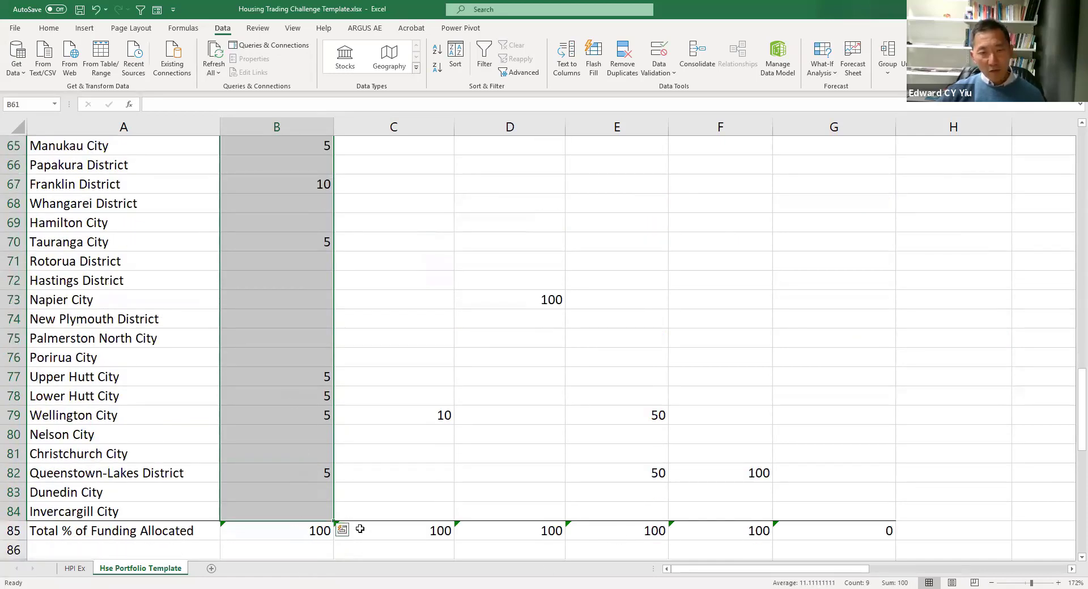